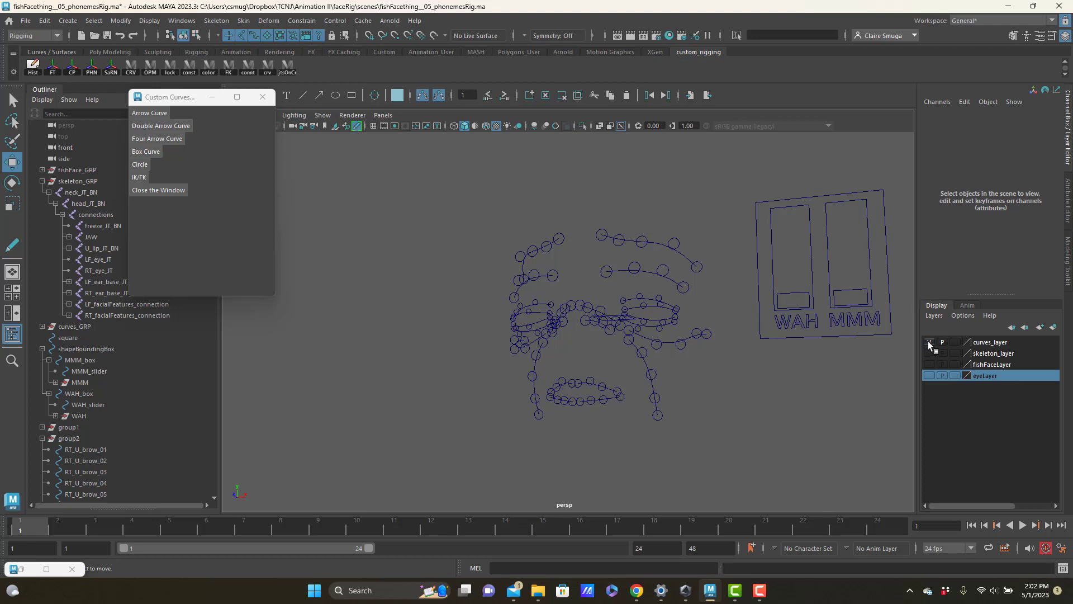
# Hide the curves layer and move the stray square curve into curves_GRP
pyautogui.click(928, 342)
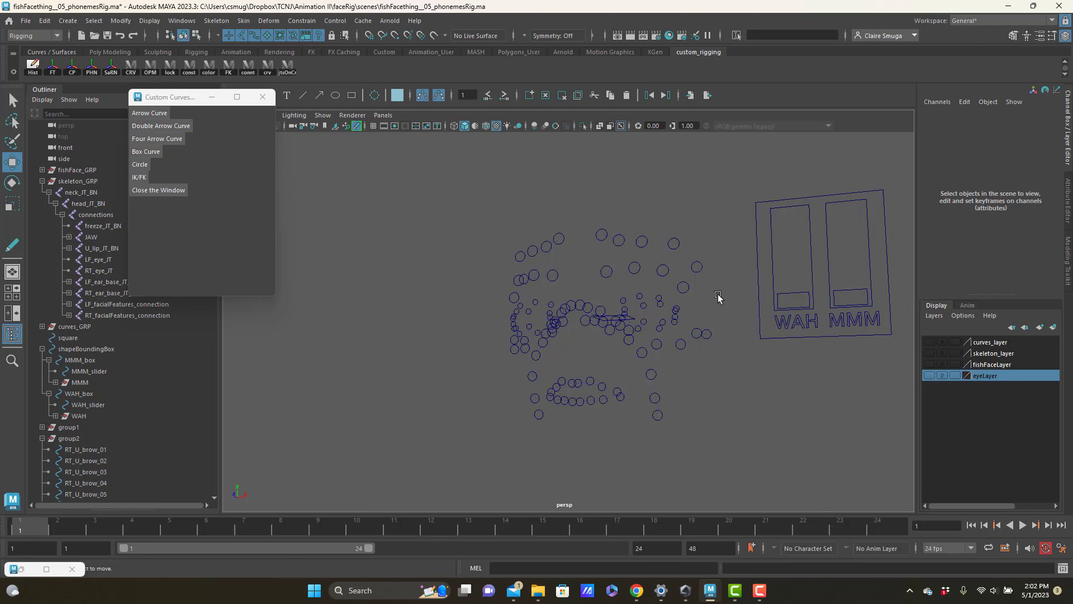
pyautogui.keyDown('alt'); pyautogui.moveTo(719, 300); pyautogui.dragTo(661, 304); pyautogui.keyUp('alt')
pyautogui.click(681, 317)
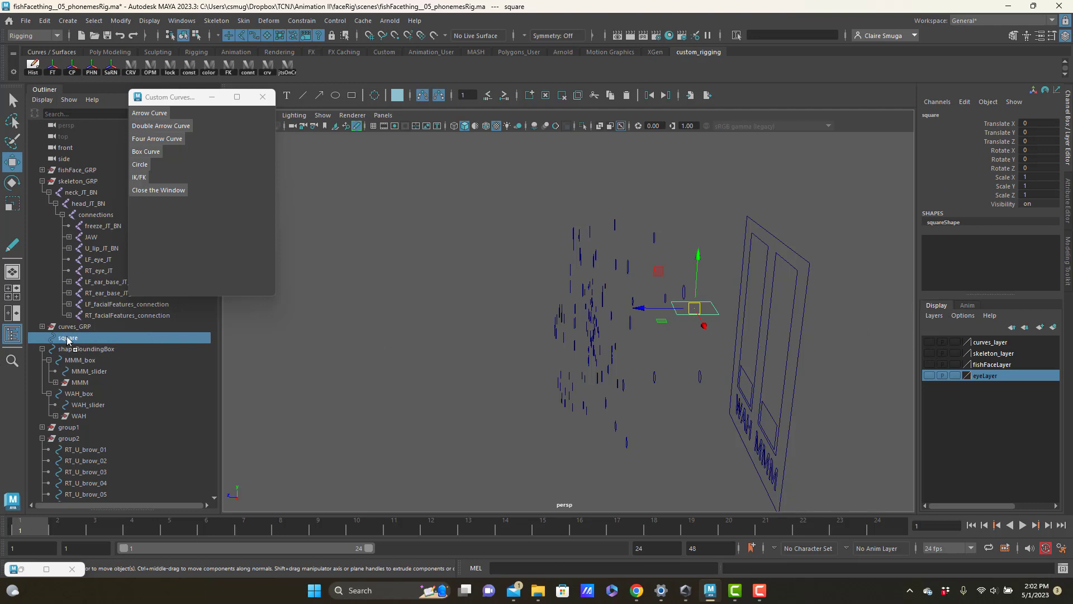
pyautogui.moveTo(79, 345); pyautogui.dragTo(114, 329)
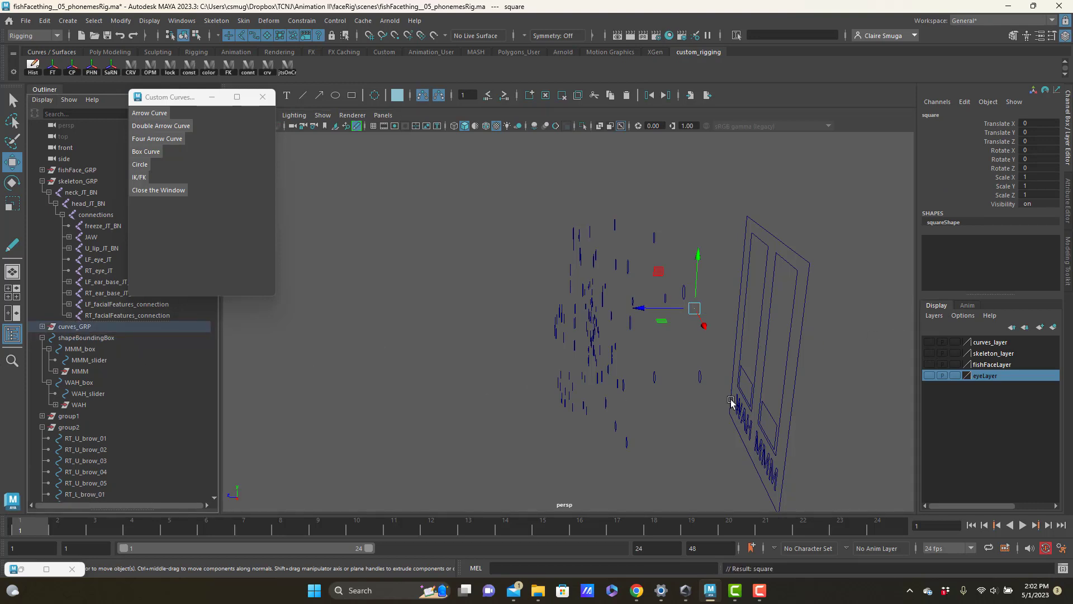
pyautogui.keyDown('alt'); pyautogui.moveTo(700, 317); pyautogui.dragTo(803, 305); pyautogui.keyUp('alt')
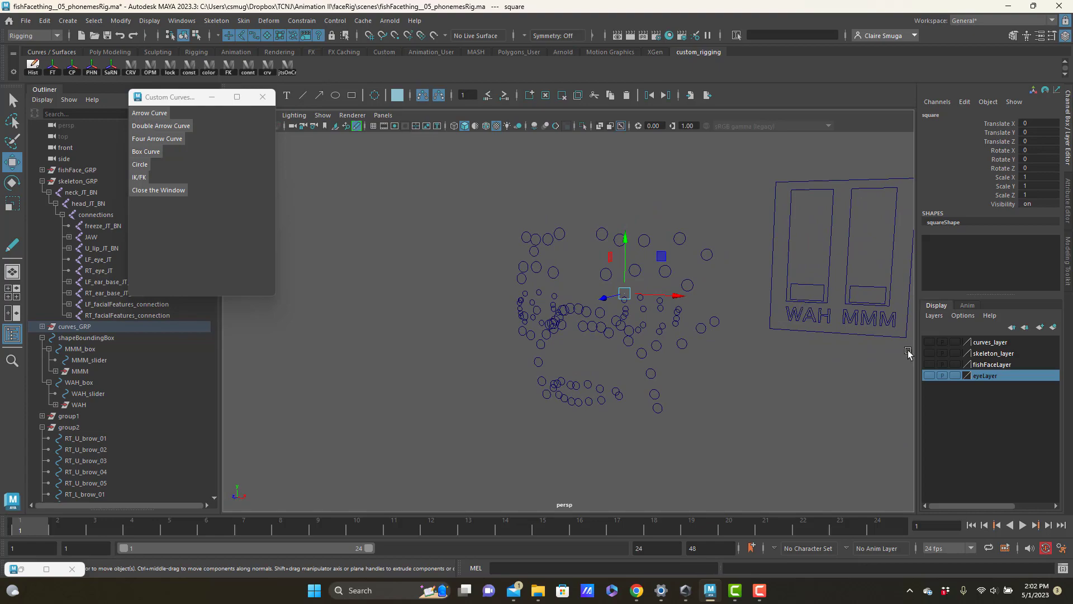
# Show the skeleton layer and open the custom constraints window with Maintain Offset enabled
pyautogui.click(929, 353)
pyautogui.keyDown('alt'); pyautogui.moveTo(793, 305); pyautogui.dragTo(732, 294); pyautogui.keyUp('alt')
pyautogui.keyDown('alt'); pyautogui.moveTo(535, 217); pyautogui.dragTo(728, 240, button='right'); pyautogui.keyUp('alt')
pyautogui.keyDown('alt'); pyautogui.moveTo(633, 233); pyautogui.dragTo(587, 266, button='middle'); pyautogui.keyUp('alt')
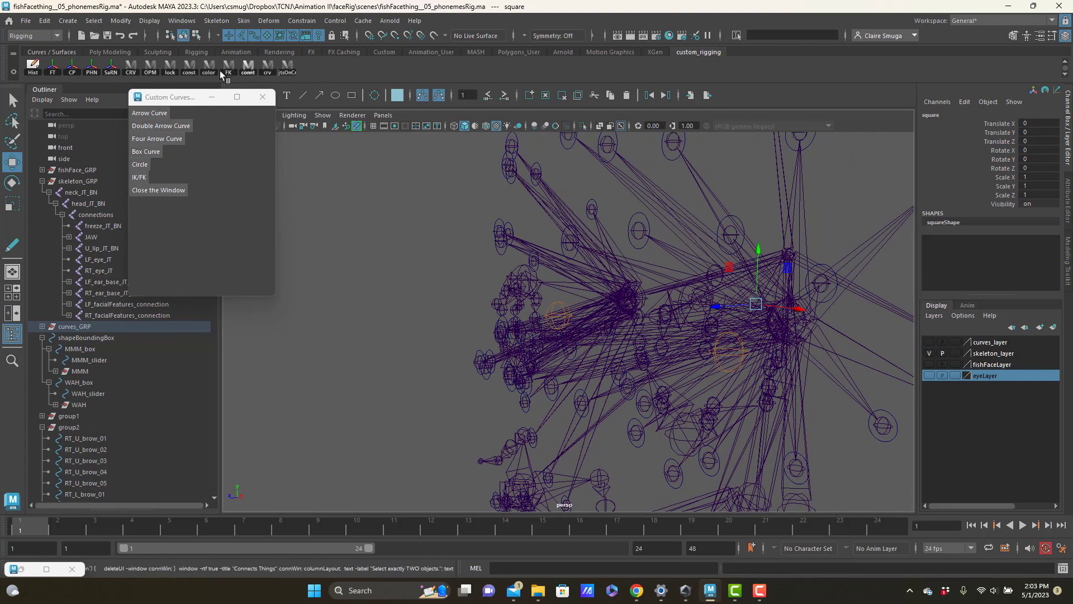
pyautogui.click(193, 69)
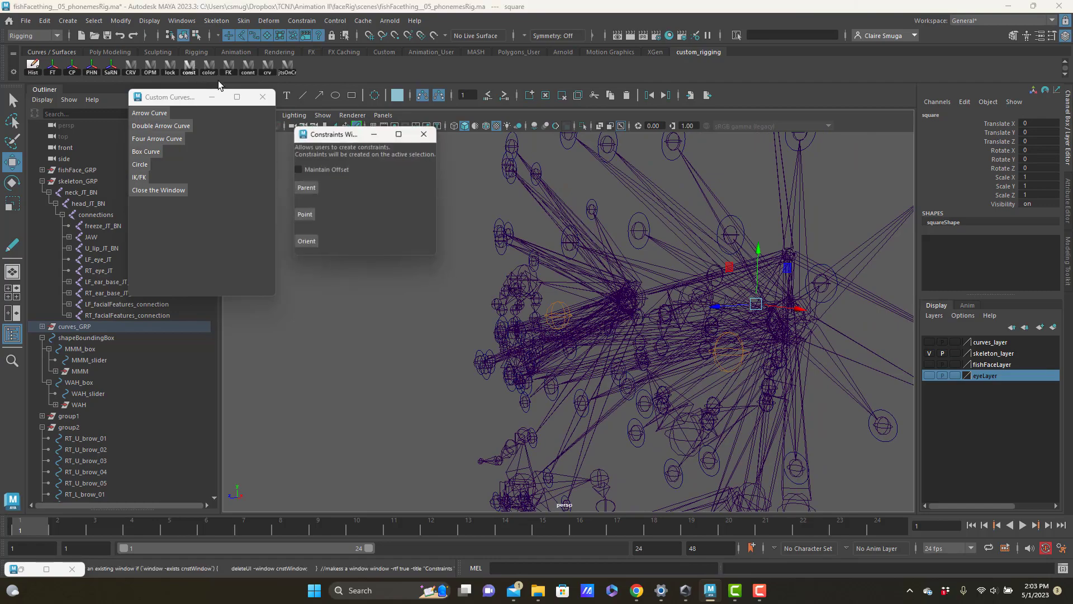
pyautogui.click(333, 168)
# Parent-constrain the joint LF_U_brow_INF_01 to its control circle LF_U_brow_01 with the offset maintained
pyautogui.scroll(5, 720, 218)
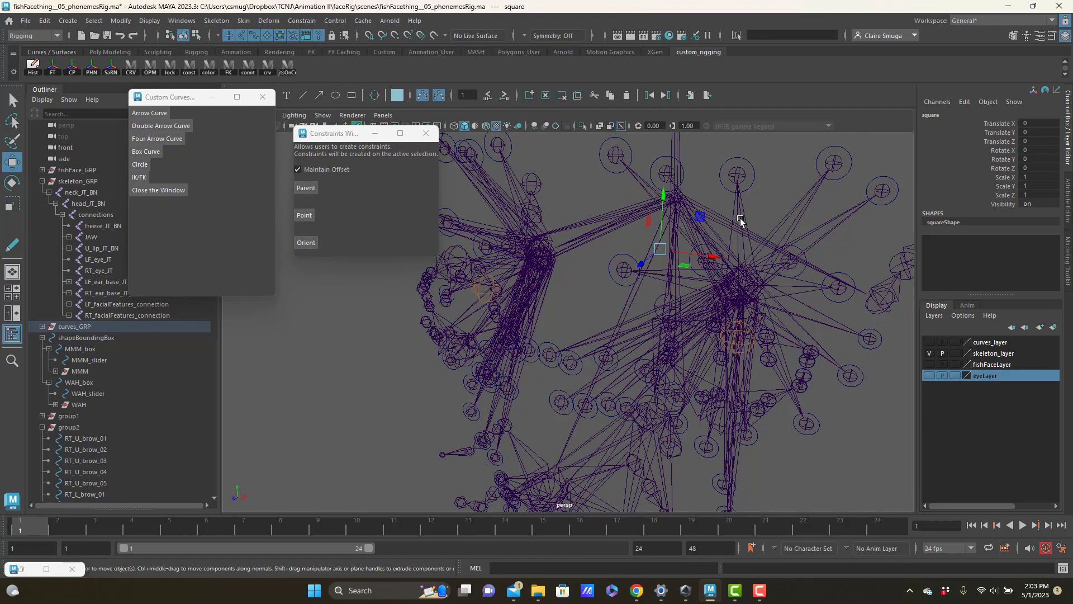
pyautogui.scroll(1, 733, 251)
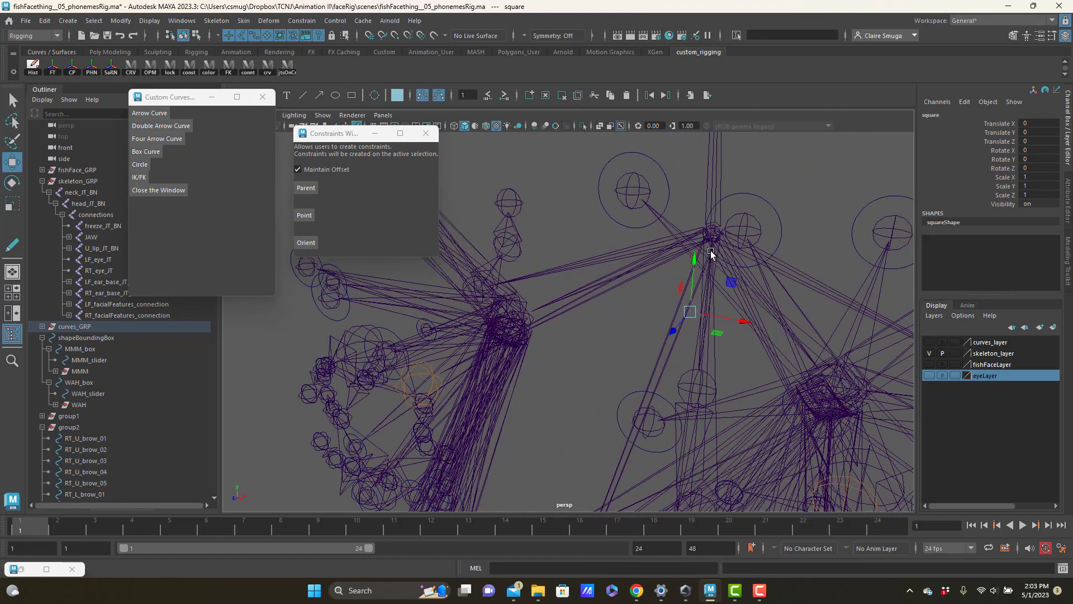
pyautogui.keyDown('alt'); pyautogui.moveTo(711, 252); pyautogui.dragTo(708, 278); pyautogui.keyUp('alt')
pyautogui.click(659, 222)
pyautogui.press('q')
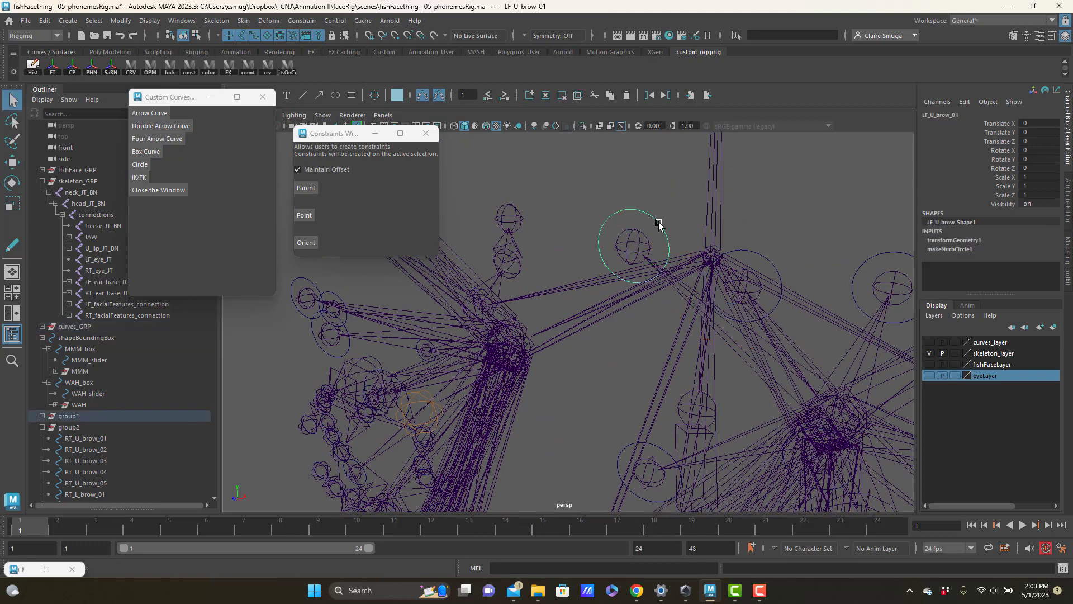
pyautogui.keyDown('shift'); pyautogui.click(632, 236); pyautogui.keyUp('shift')
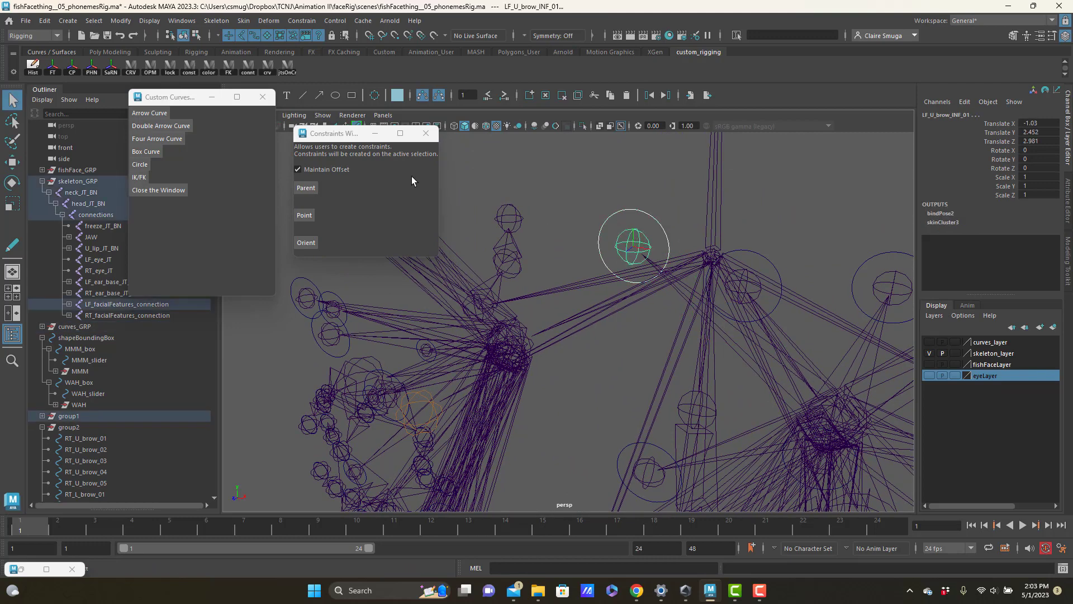
pyautogui.click(305, 188)
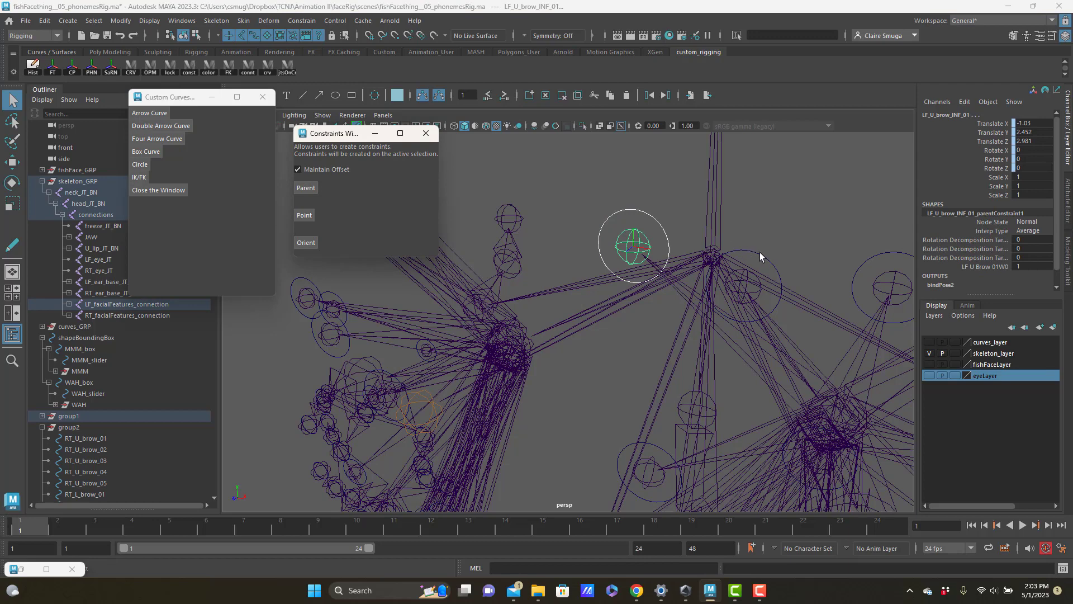
# Parent-constrain the joint LF_U_brow_INF_02 to its control circle LF_U_brow_02 using the custom constraints window
pyautogui.click(753, 280)
pyautogui.click(770, 258)
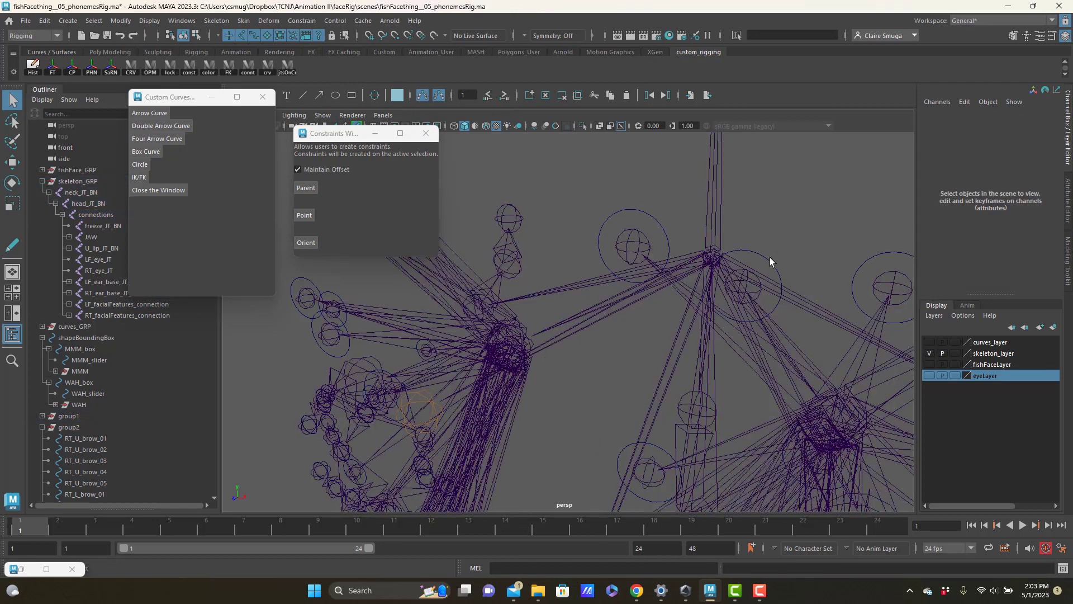
pyautogui.keyDown('shift'); pyautogui.click(760, 296); pyautogui.keyUp('shift')
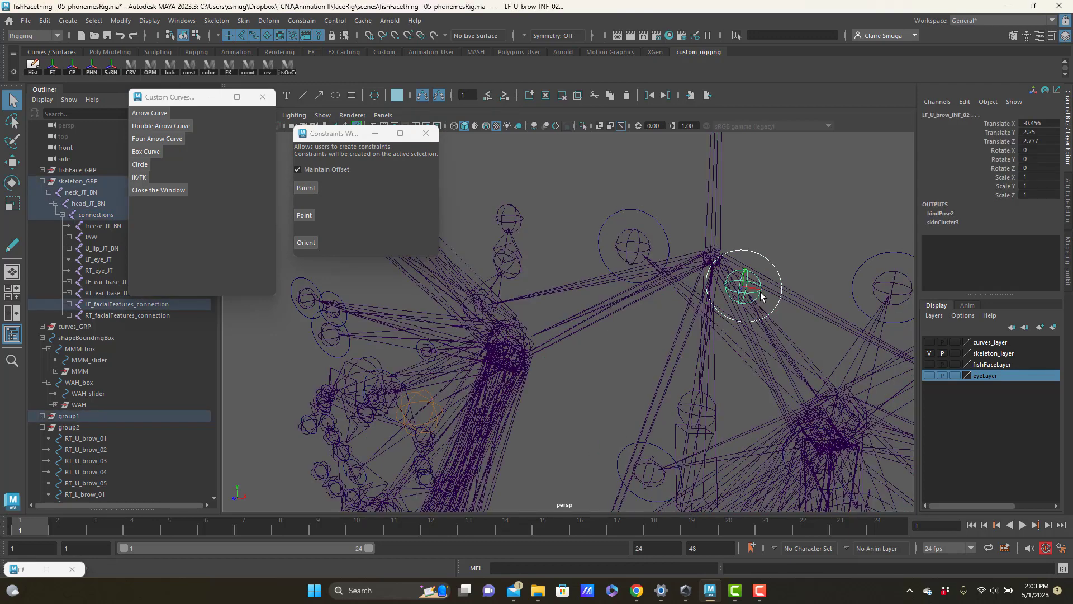
pyautogui.click(780, 286)
pyautogui.hotkey('ctrl', 'z')
pyautogui.press('g')
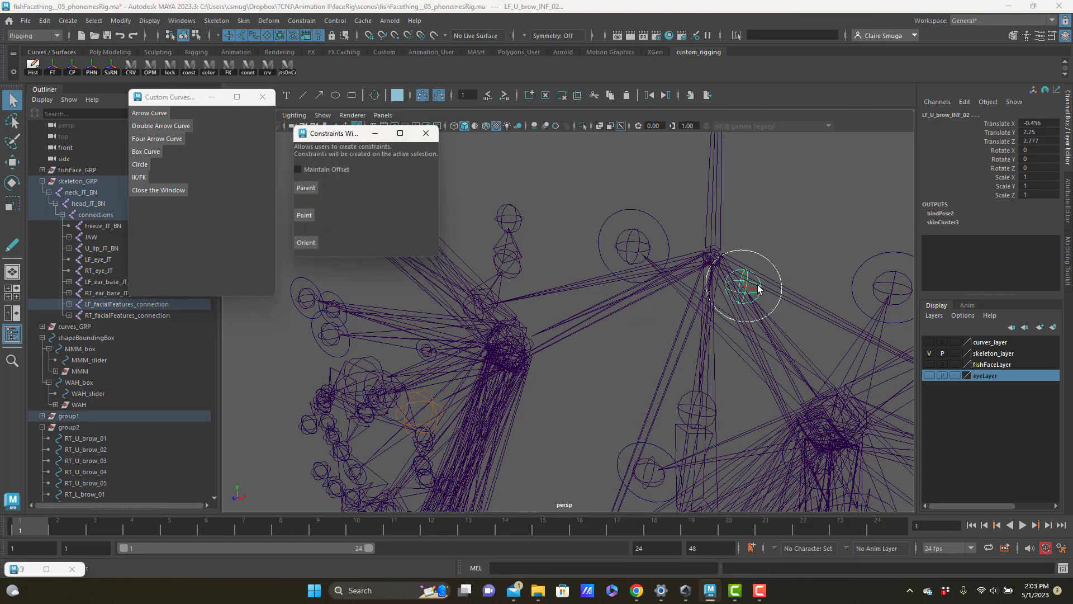
pyautogui.click(756, 285)
pyautogui.hotkey('ctrl', 'z')
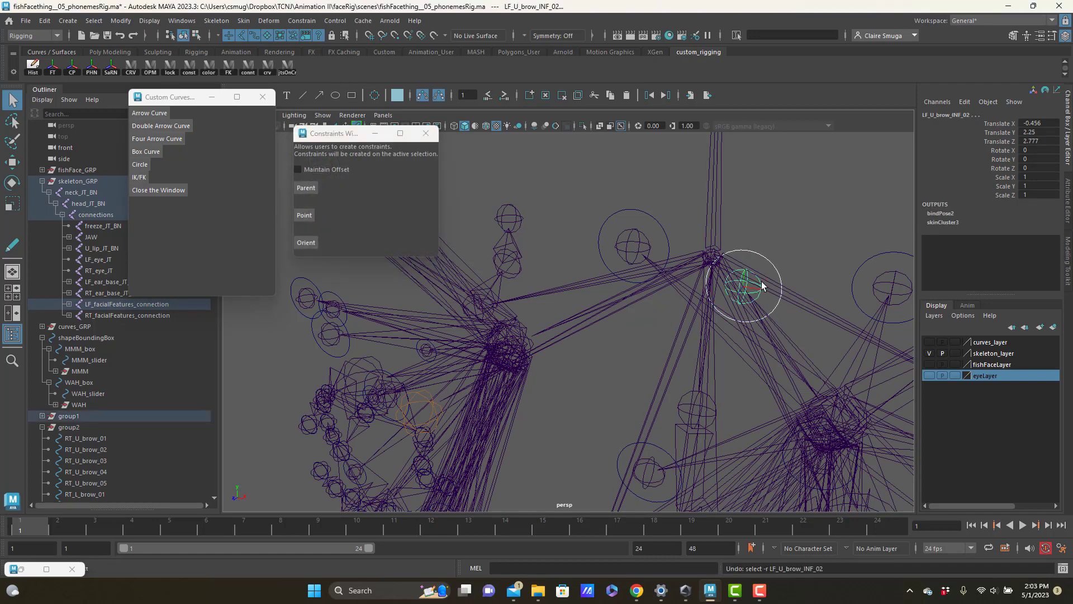
pyautogui.click(305, 188)
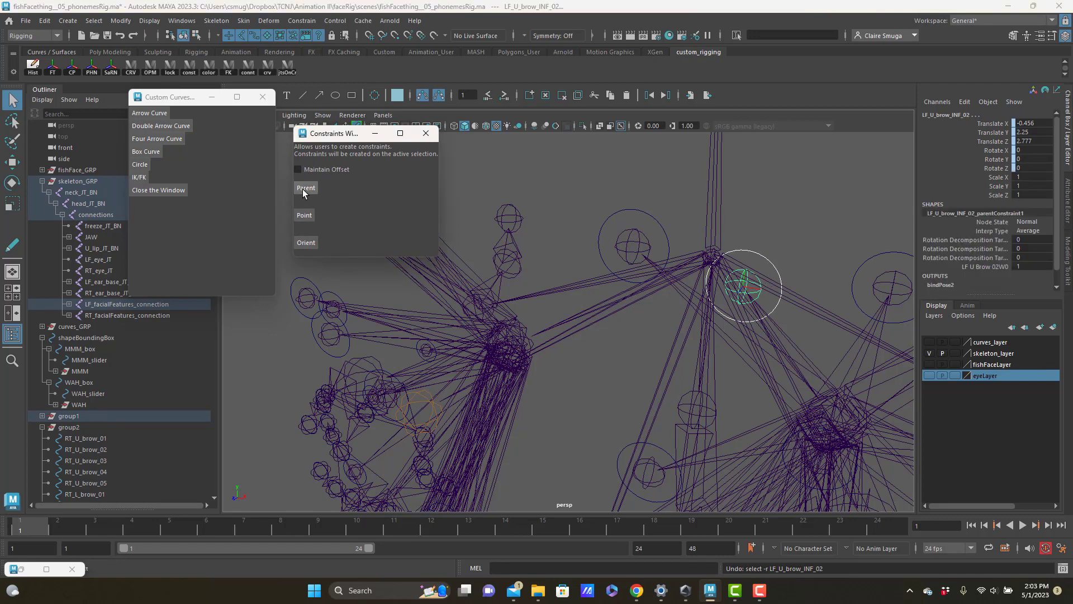
# Parent-constrain LF_U_brow_INF_03 to LF_U_brow_03 through the Parent Constraint options, with Maintain offset on and all axes constrained
pyautogui.keyDown('alt'); pyautogui.moveTo(701, 256); pyautogui.dragTo(702, 237); pyautogui.keyUp('alt')
pyautogui.click(833, 258)
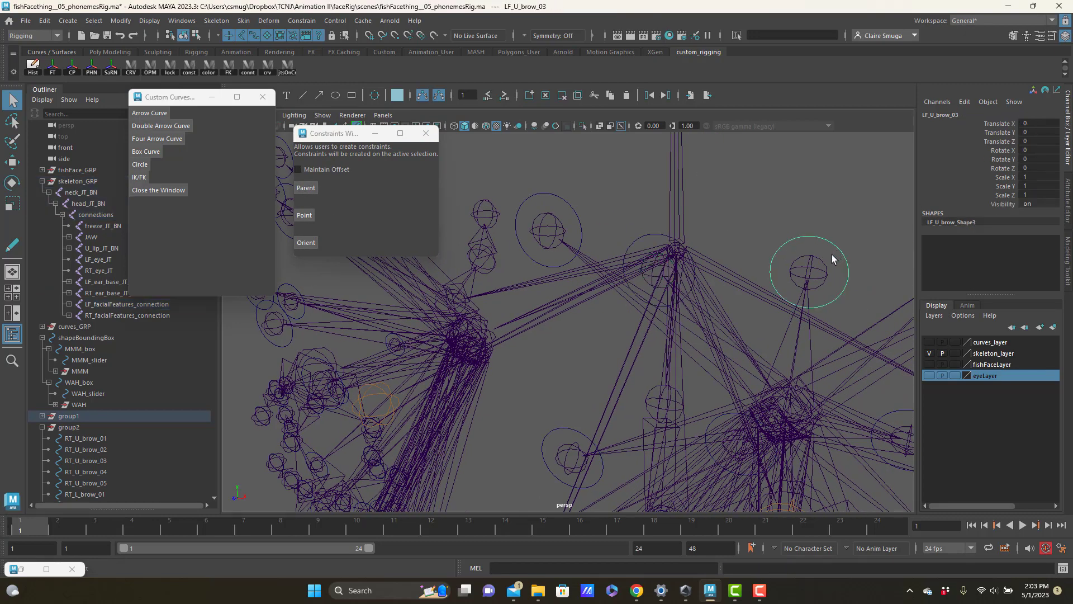
pyautogui.keyDown('shift'); pyautogui.click(811, 264); pyautogui.keyUp('shift')
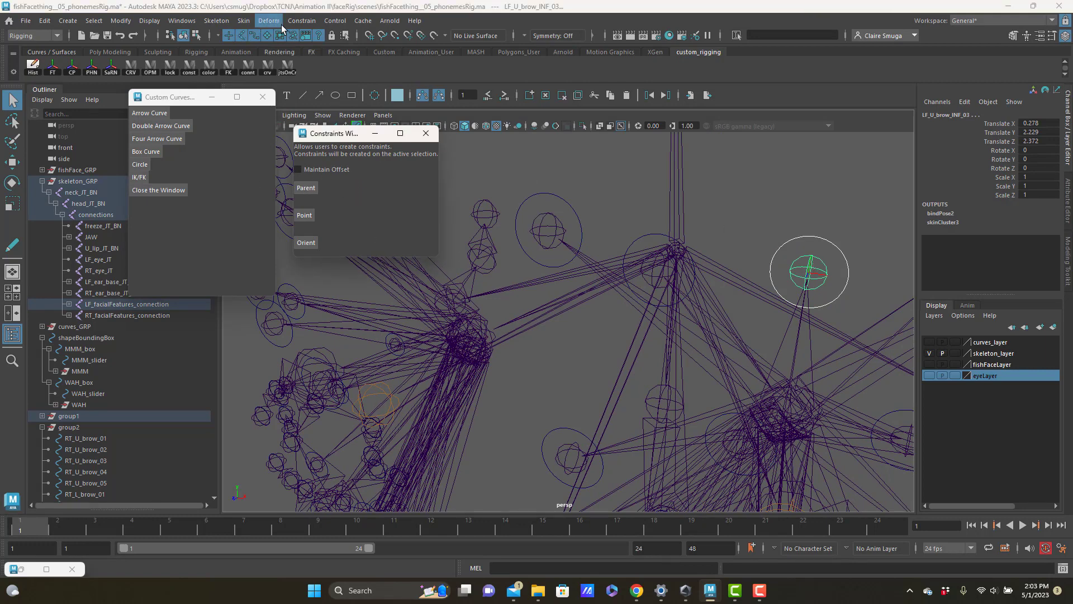
pyautogui.click(302, 21)
pyautogui.click(407, 52)
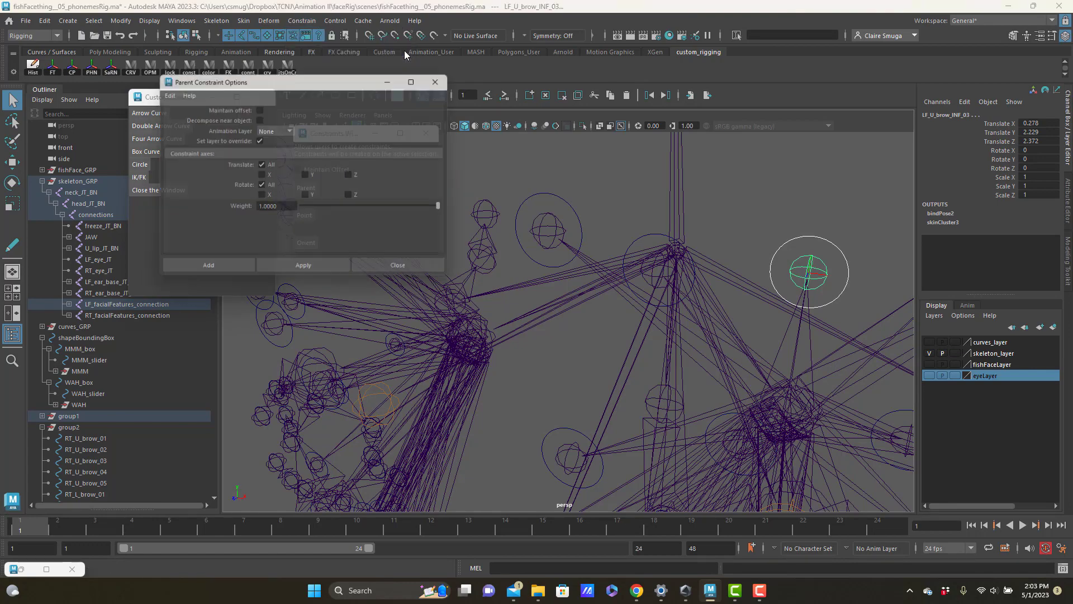
pyautogui.click(305, 271)
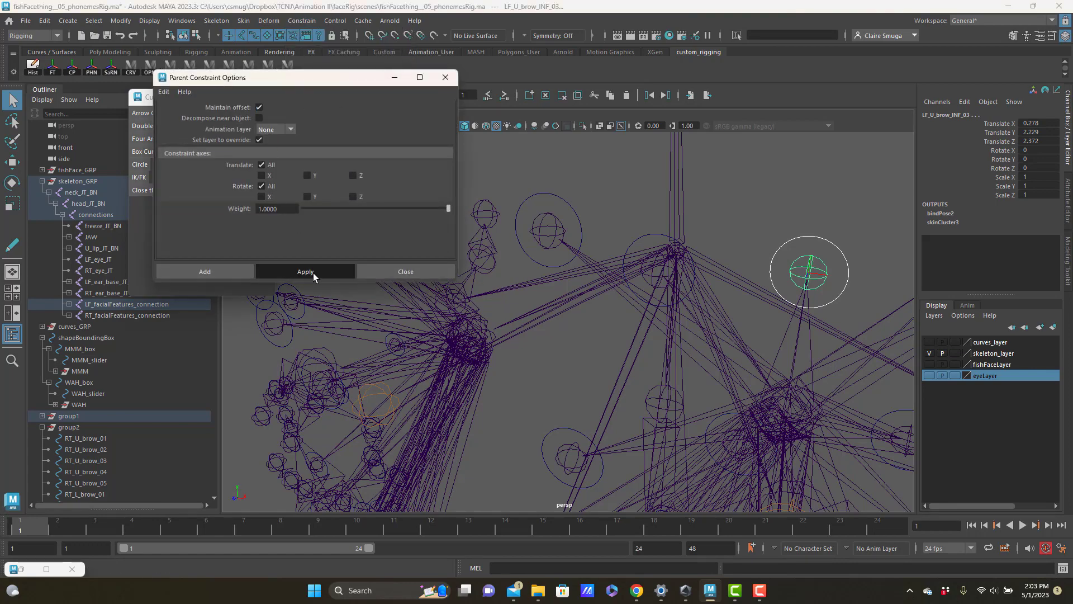
# Parent-constrain the joints LF_U_brow_INF_04 and LF_U_brow_INF_05 to their matching upper brow controls
pyautogui.keyDown('alt'); pyautogui.moveTo(800, 247); pyautogui.dragTo(697, 220); pyautogui.keyUp('alt')
pyautogui.click(691, 222)
pyautogui.click(689, 226)
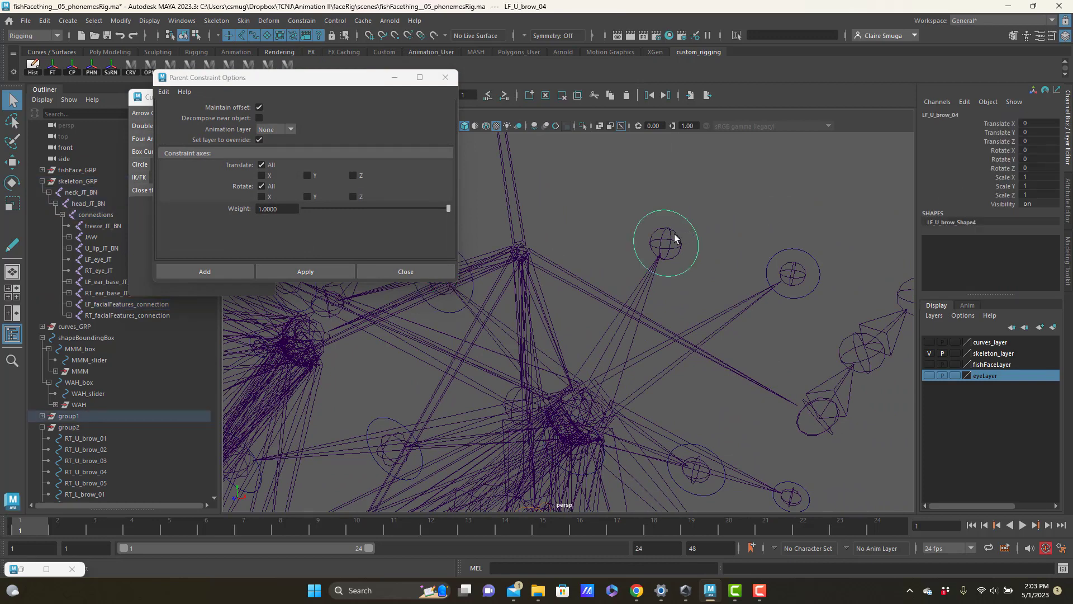
pyautogui.keyDown('shift'); pyautogui.click(674, 237); pyautogui.keyUp('shift')
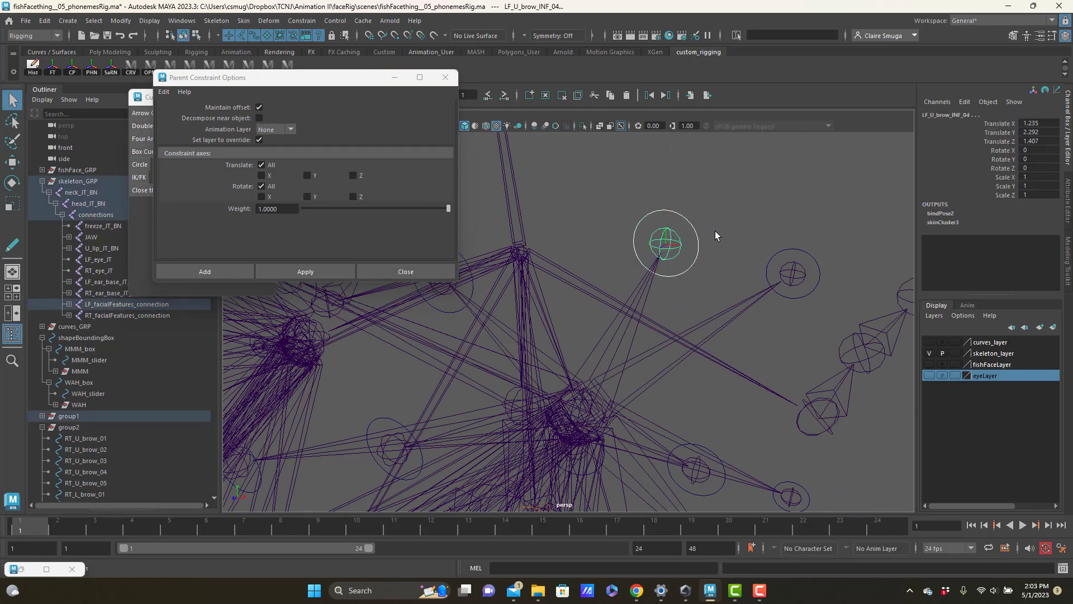
pyautogui.click(800, 267)
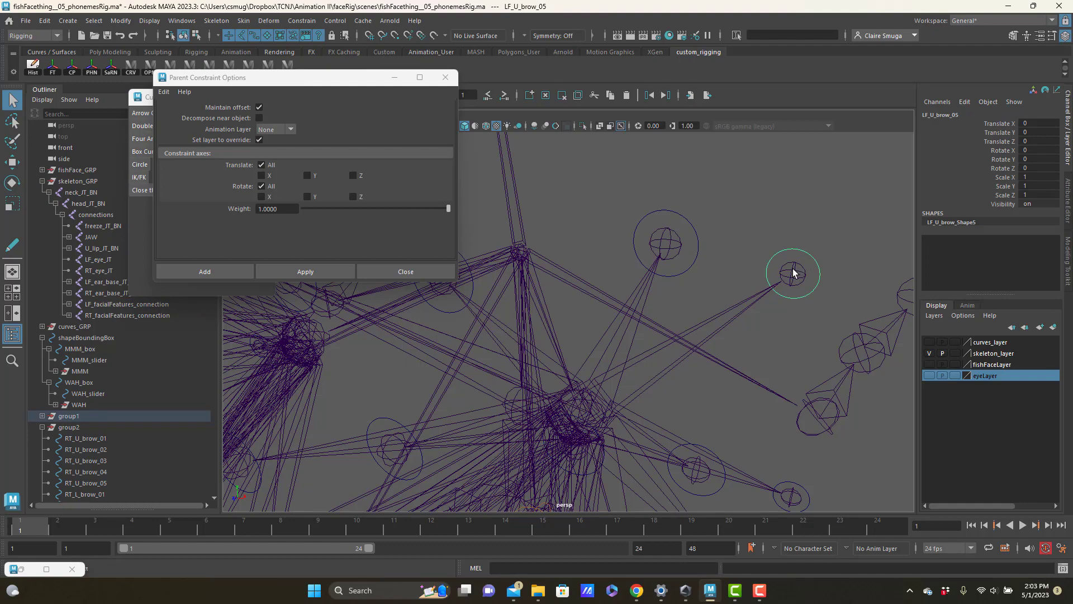
pyautogui.keyDown('shift'); pyautogui.click(793, 273); pyautogui.keyUp('shift')
pyautogui.press('g')
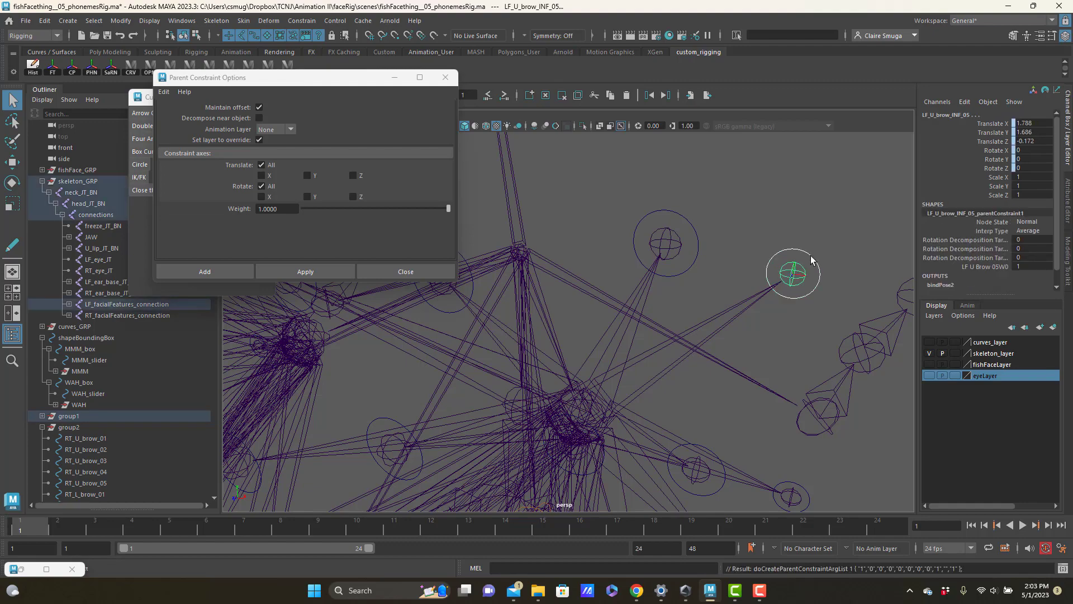
# Parent-constrain the lower brow joint LF_L_brow_INF_02 to its control circle LF_L_brow_02
pyautogui.keyDown('alt'); pyautogui.moveTo(774, 260); pyautogui.dragTo(551, 208, button='middle'); pyautogui.keyUp('alt')
pyautogui.keyDown('alt'); pyautogui.moveTo(740, 279); pyautogui.dragTo(783, 241); pyautogui.keyUp('alt')
pyautogui.keyDown('alt'); pyautogui.moveTo(782, 241); pyautogui.dragTo(833, 339, button='middle'); pyautogui.keyUp('alt')
pyautogui.click(661, 305)
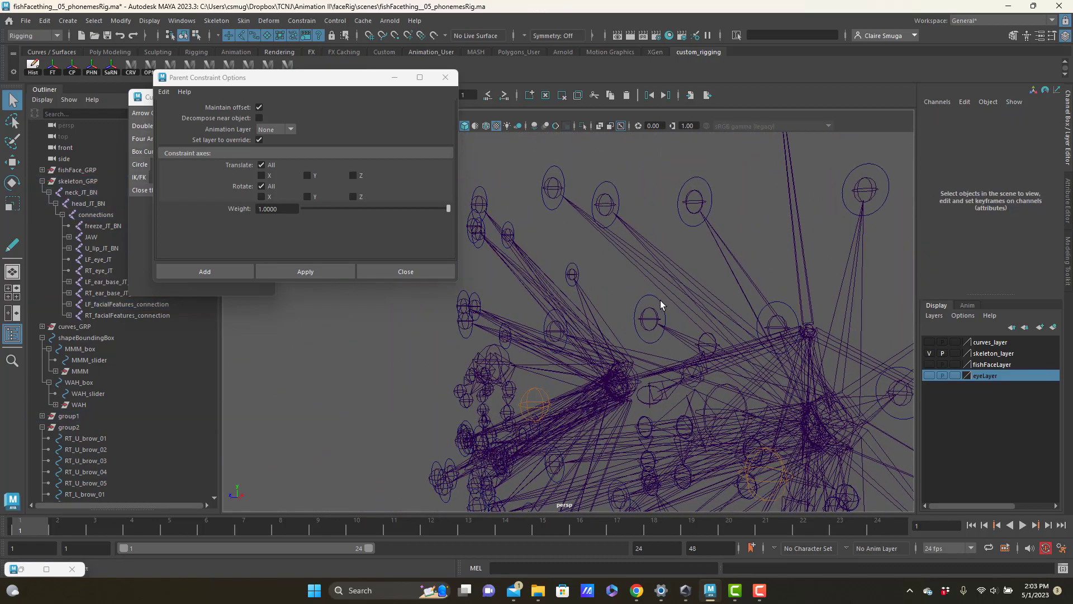
pyautogui.click(649, 317)
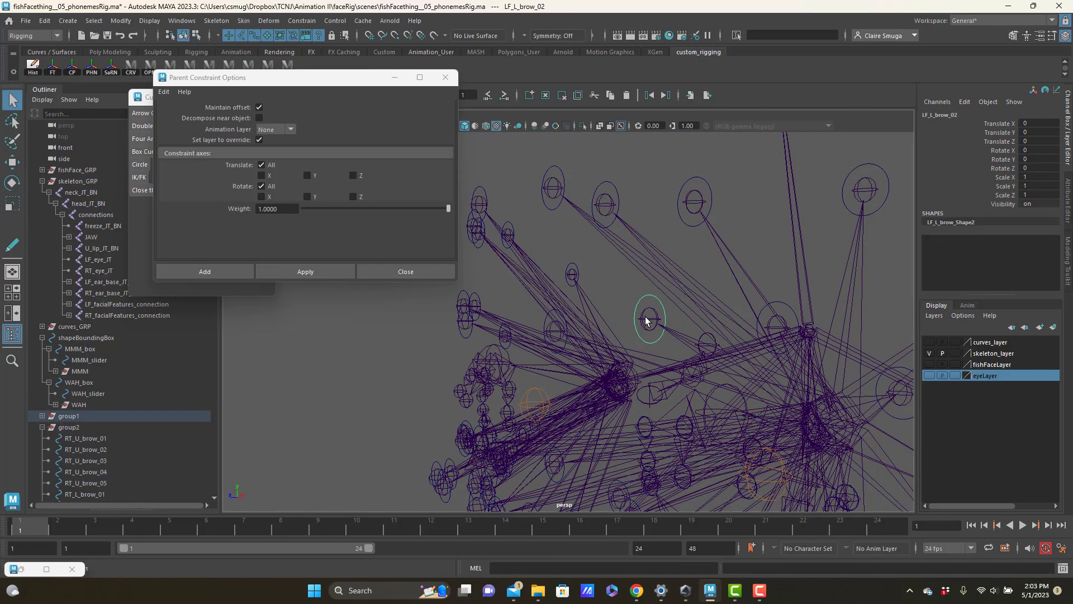
pyautogui.keyDown('shift'); pyautogui.click(647, 319); pyautogui.keyUp('shift')
pyautogui.press('g')
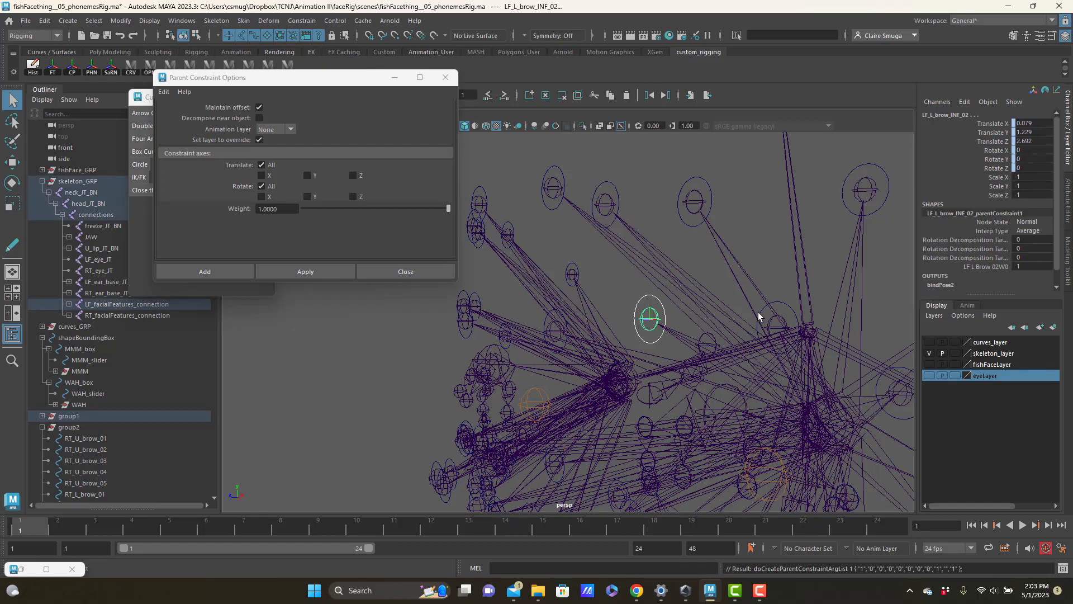
# Parent-constrain the lower brow joint LF_L_brow_INF_03 to its control circle LF_L_brow_03
pyautogui.keyDown('alt'); pyautogui.moveTo(765, 297); pyautogui.dragTo(747, 287); pyautogui.keyUp('alt')
pyautogui.click(778, 351)
pyautogui.click(741, 241)
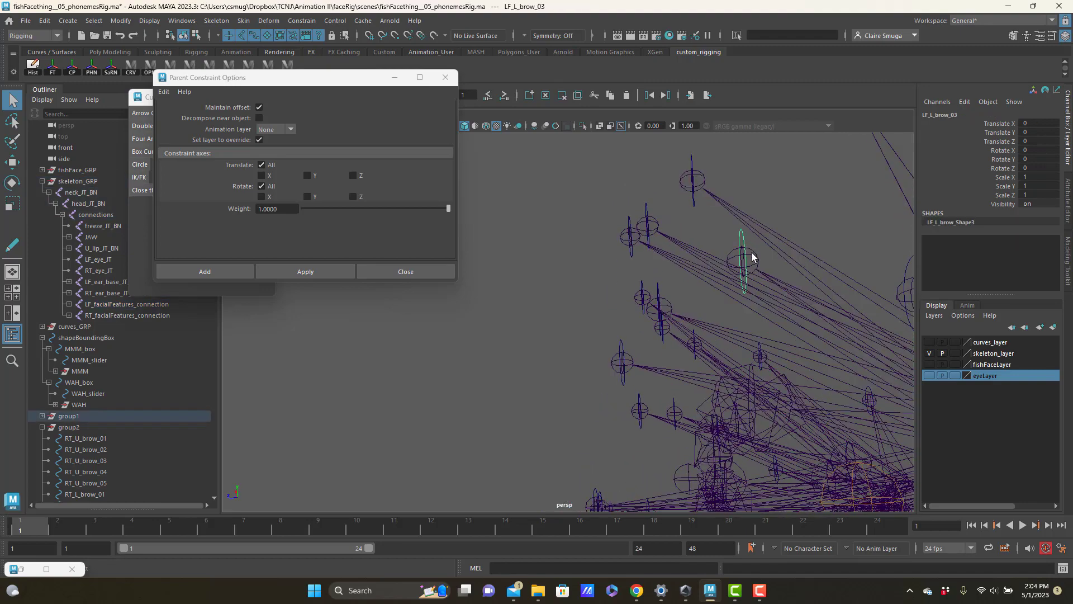
pyautogui.click(751, 257)
pyautogui.press('g')
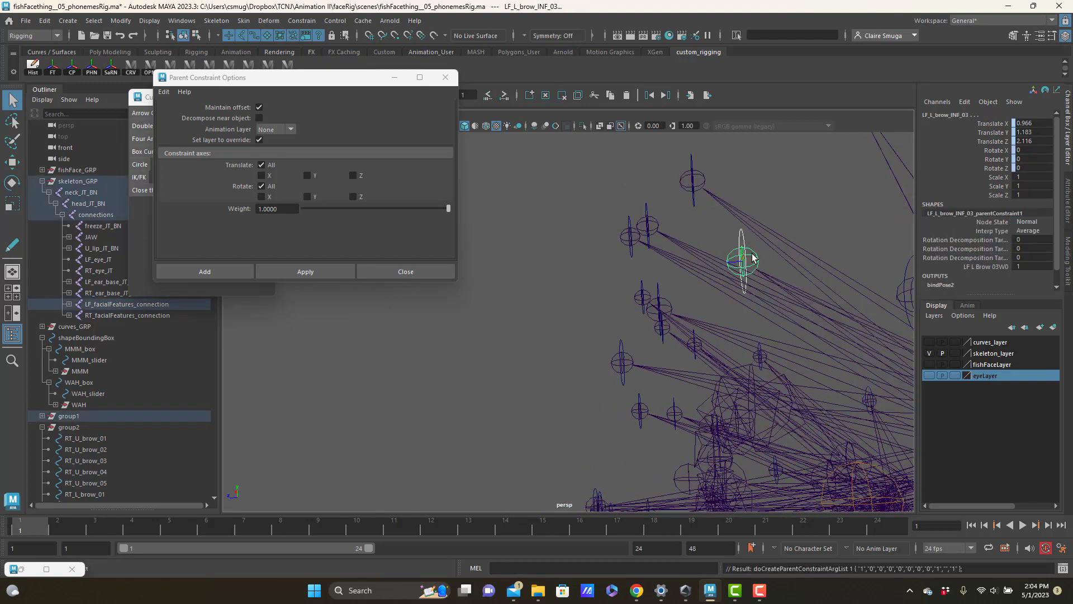
# Parent-constrain the lower brow joint LF_L_brow_INF_04 to its control circle LF_L_brow_04
pyautogui.keyDown('alt'); pyautogui.moveTo(741, 260); pyautogui.dragTo(761, 321); pyautogui.keyUp('alt')
pyautogui.click(744, 320)
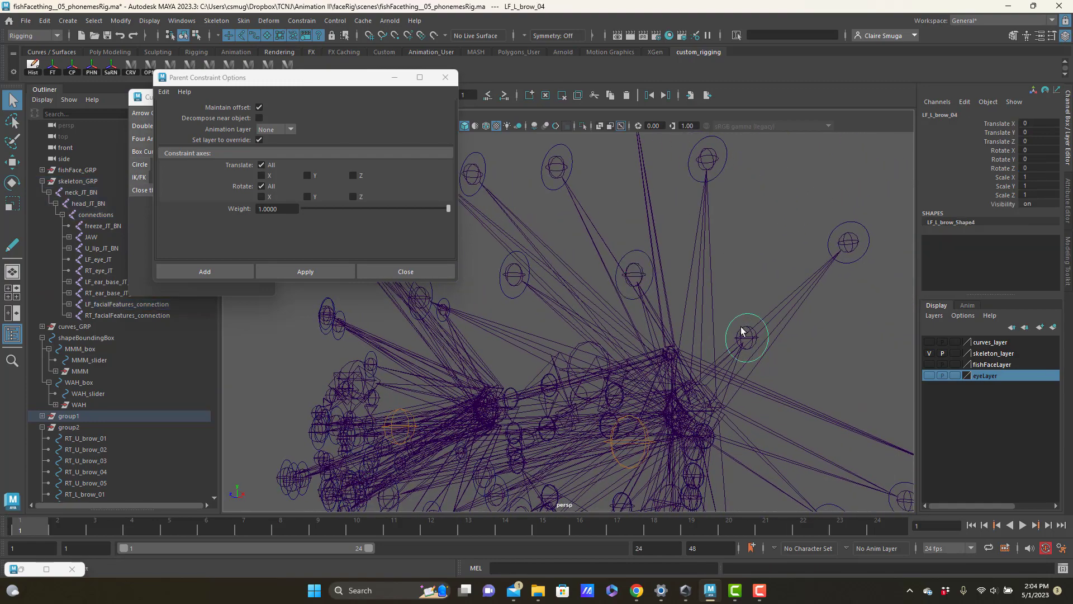
pyautogui.keyDown('shift'); pyautogui.click(741, 330); pyautogui.keyUp('shift')
pyautogui.press('g')
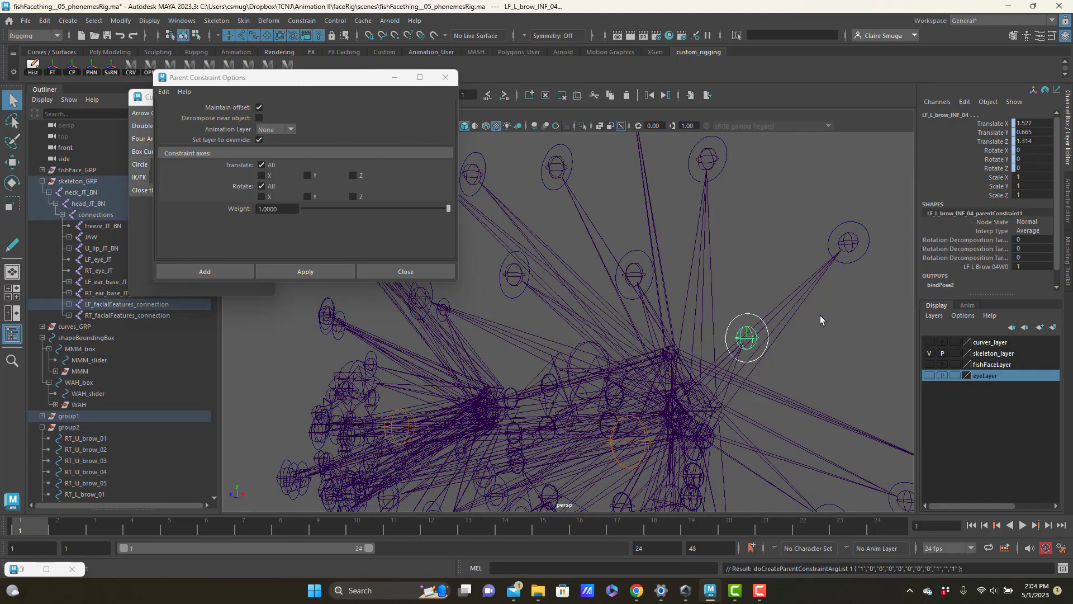
# Parent-constrain the cheek joints LF_cheek_INF_05 and LF_cheek_INF_04 to their matching cheek control circles
pyautogui.keyDown('alt'); pyautogui.moveTo(847, 345); pyautogui.dragTo(576, 177, button='middle'); pyautogui.keyUp('alt')
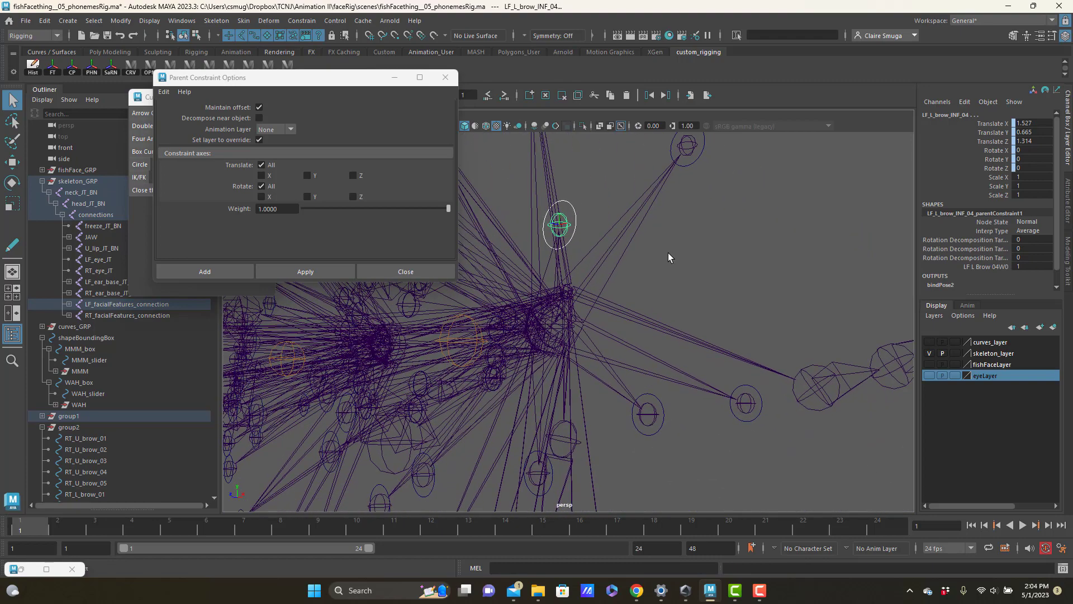
pyautogui.click(754, 400)
pyautogui.keyDown('shift'); pyautogui.click(753, 399); pyautogui.keyUp('shift')
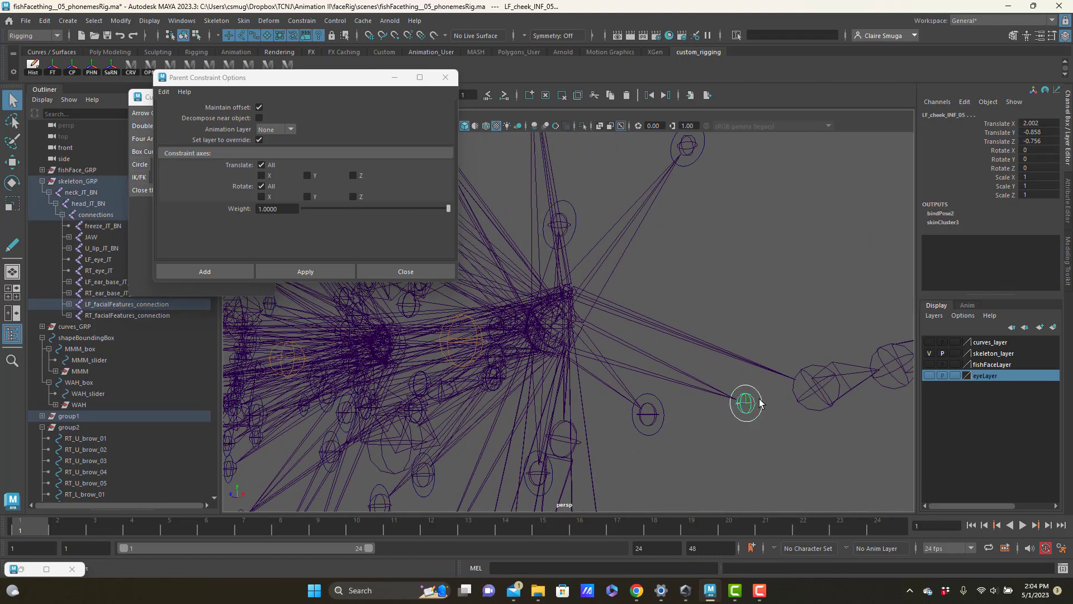
pyautogui.click(653, 428)
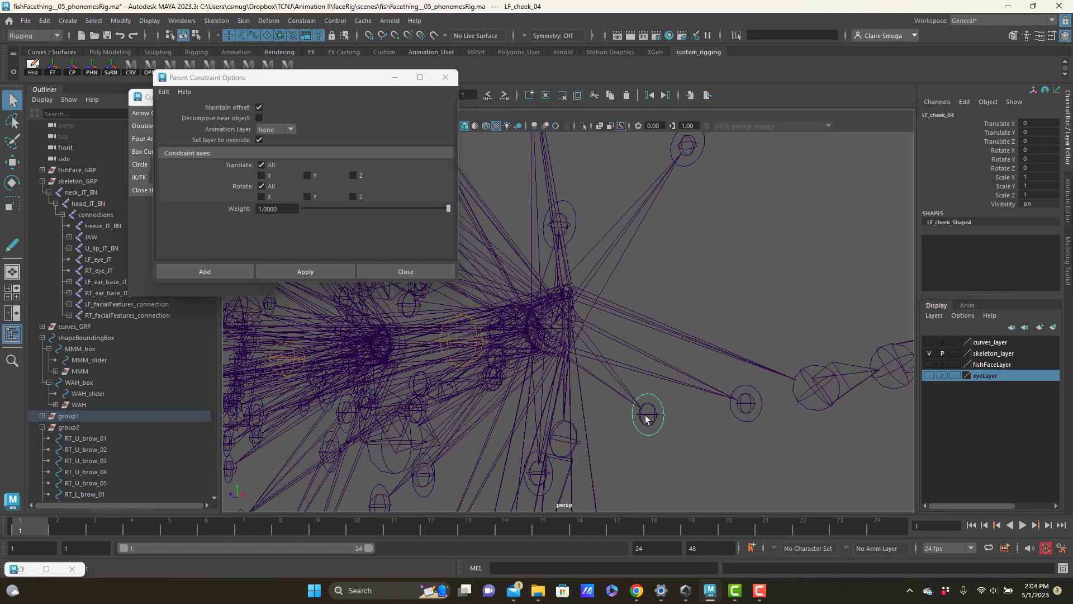
pyautogui.keyDown('shift'); pyautogui.click(647, 417); pyautogui.keyUp('shift')
pyautogui.press('g')
pyautogui.keyDown('alt'); pyautogui.moveTo(618, 437); pyautogui.dragTo(791, 359); pyautogui.keyUp('alt')
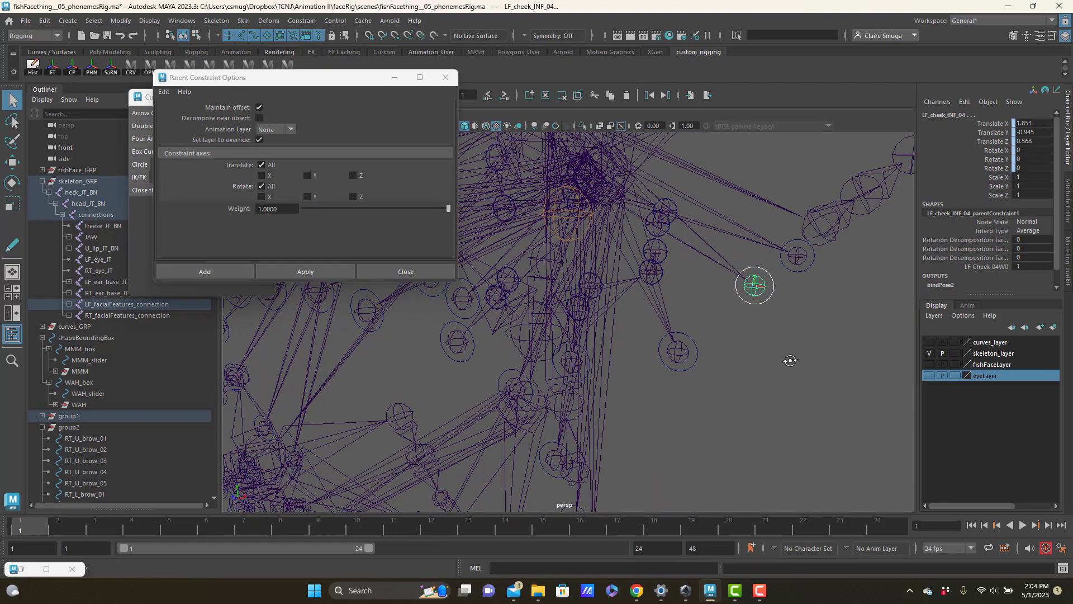
# Parent-constrain the cheek joint LF_cheek_INF_03 and the nose joint LF_nose_INF_01 to their matching control circles
pyautogui.click(688, 368)
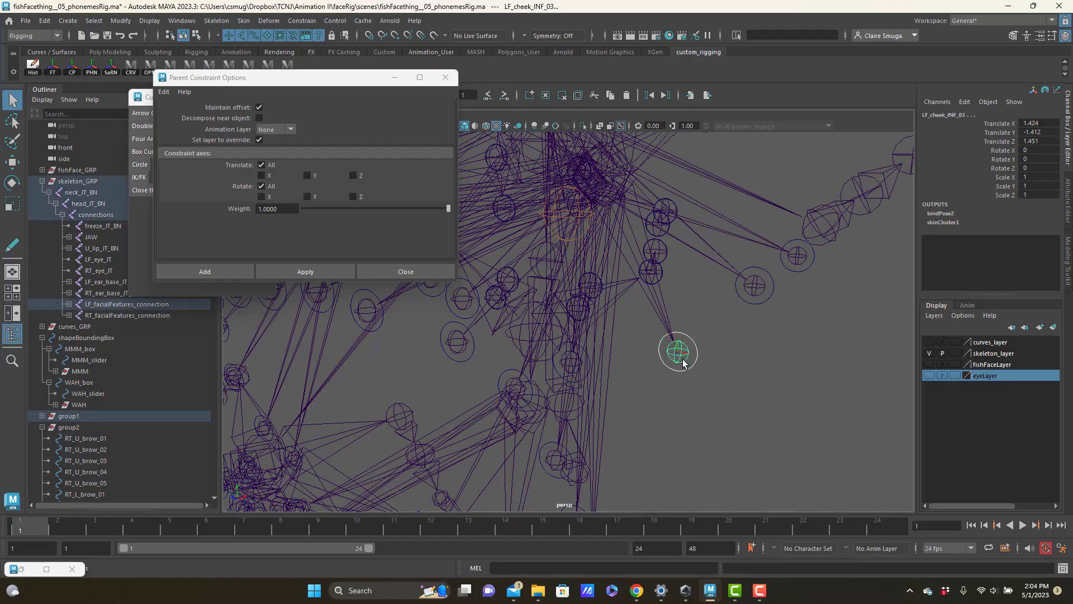
pyautogui.press('g')
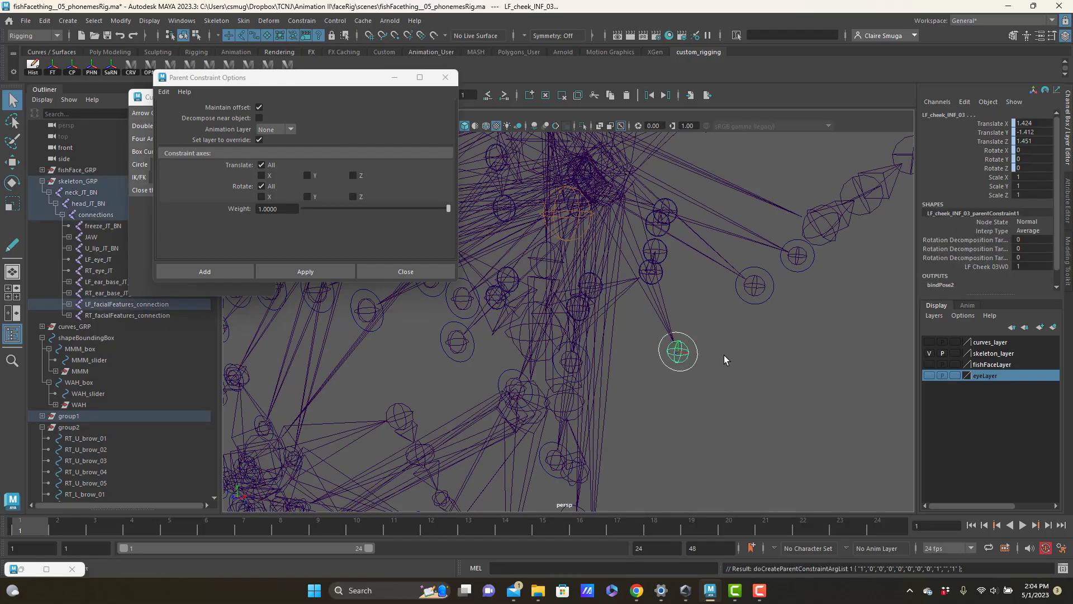
pyautogui.keyDown('alt'); pyautogui.moveTo(729, 358); pyautogui.dragTo(850, 354); pyautogui.keyUp('alt')
pyautogui.keyDown('alt'); pyautogui.moveTo(815, 319); pyautogui.dragTo(880, 444, button='middle'); pyautogui.keyUp('alt')
pyautogui.keyDown('alt'); pyautogui.moveTo(827, 410); pyautogui.dragTo(749, 344); pyautogui.keyUp('alt')
pyautogui.keyDown('alt'); pyautogui.moveTo(749, 345); pyautogui.dragTo(902, 372, button='middle'); pyautogui.keyUp('alt')
pyautogui.keyDown('alt'); pyautogui.moveTo(618, 285); pyautogui.dragTo(584, 235); pyautogui.keyUp('alt')
pyautogui.click(579, 232)
pyautogui.keyDown('shift'); pyautogui.click(571, 237); pyautogui.keyUp('shift')
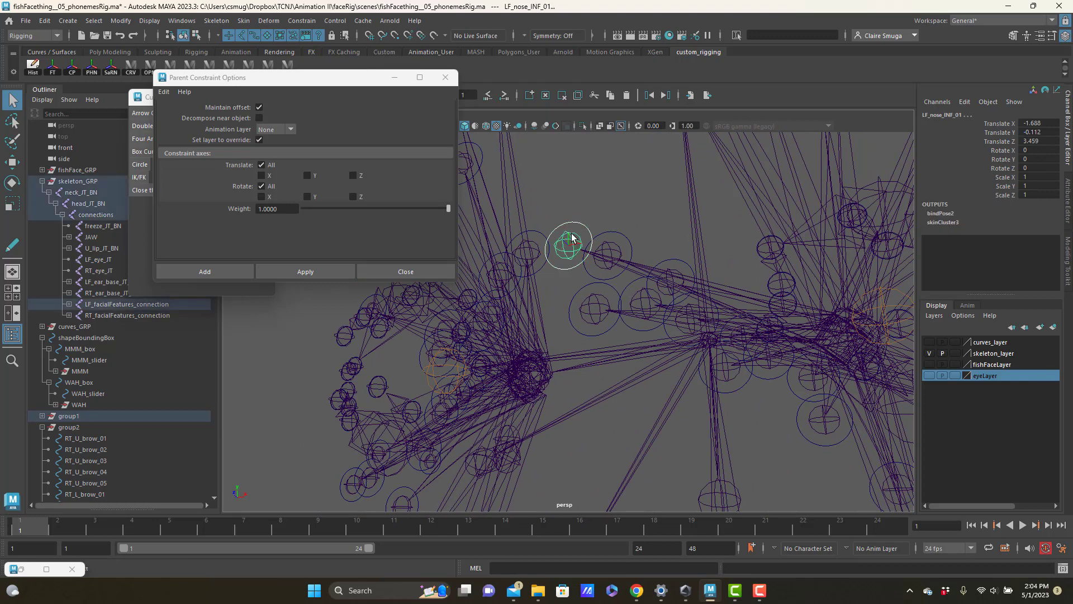
pyautogui.press('g')
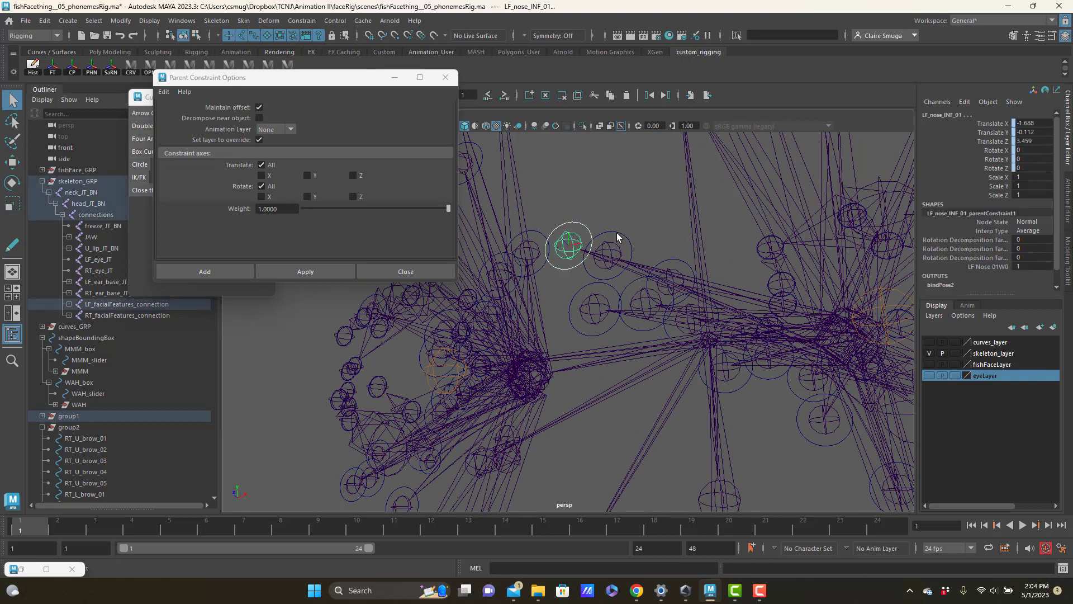
# Parent-constrain the nose joints LF_nose_INF_02 and LF_nose_INF_03 to their matching nose control circles
pyautogui.click(616, 233)
pyautogui.keyDown('shift'); pyautogui.click(610, 245); pyautogui.keyUp('shift')
pyautogui.press('g')
pyautogui.click(671, 261)
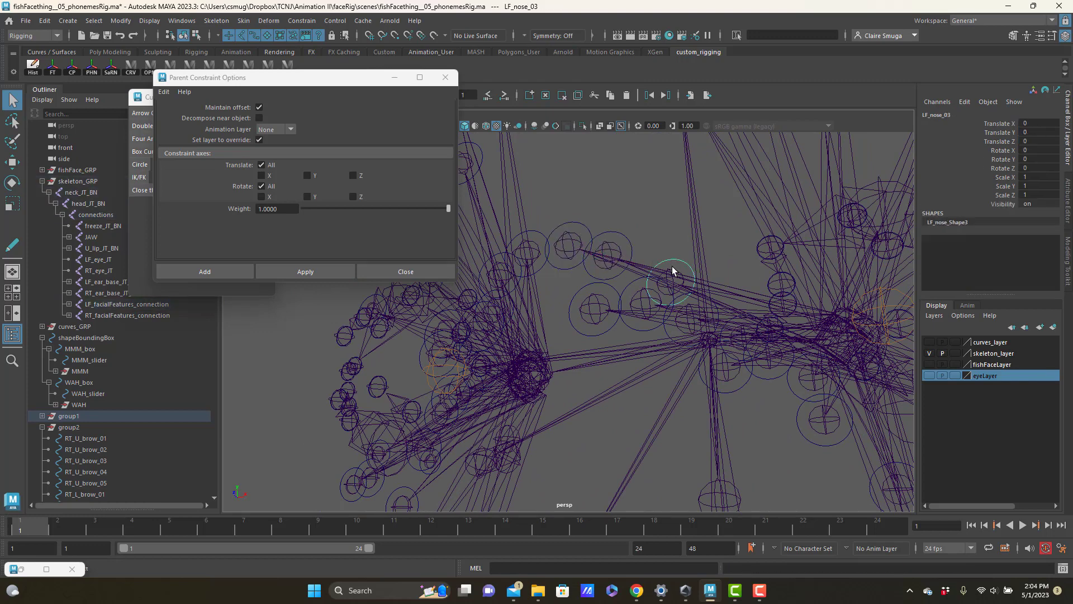
pyautogui.keyDown('alt'); pyautogui.moveTo(711, 278); pyautogui.dragTo(652, 350); pyautogui.keyUp('alt')
pyautogui.keyDown('shift'); pyautogui.click(649, 350); pyautogui.keyUp('shift')
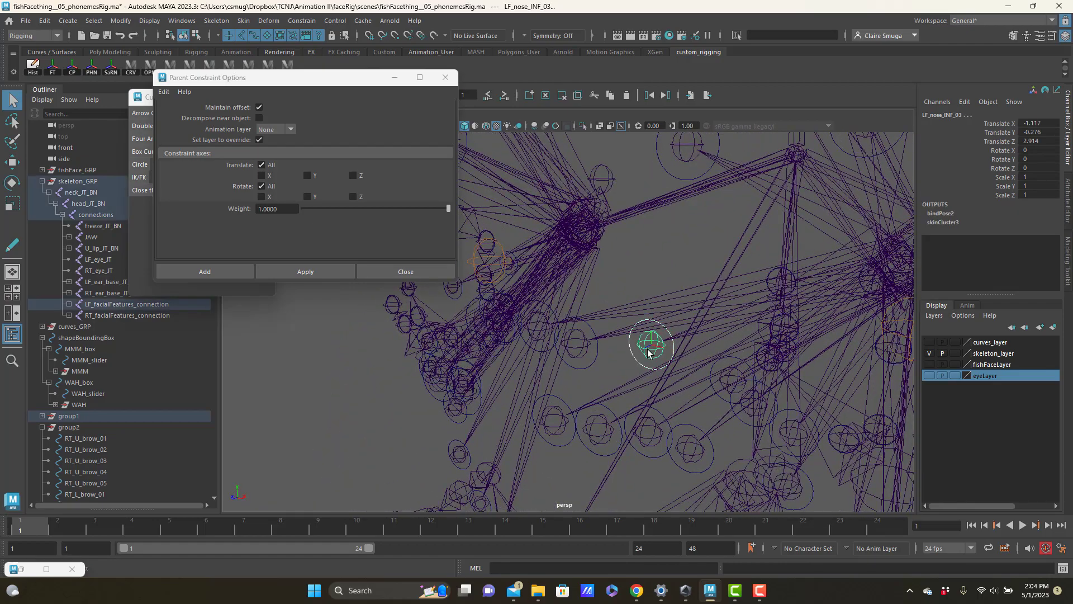
pyautogui.press('g')
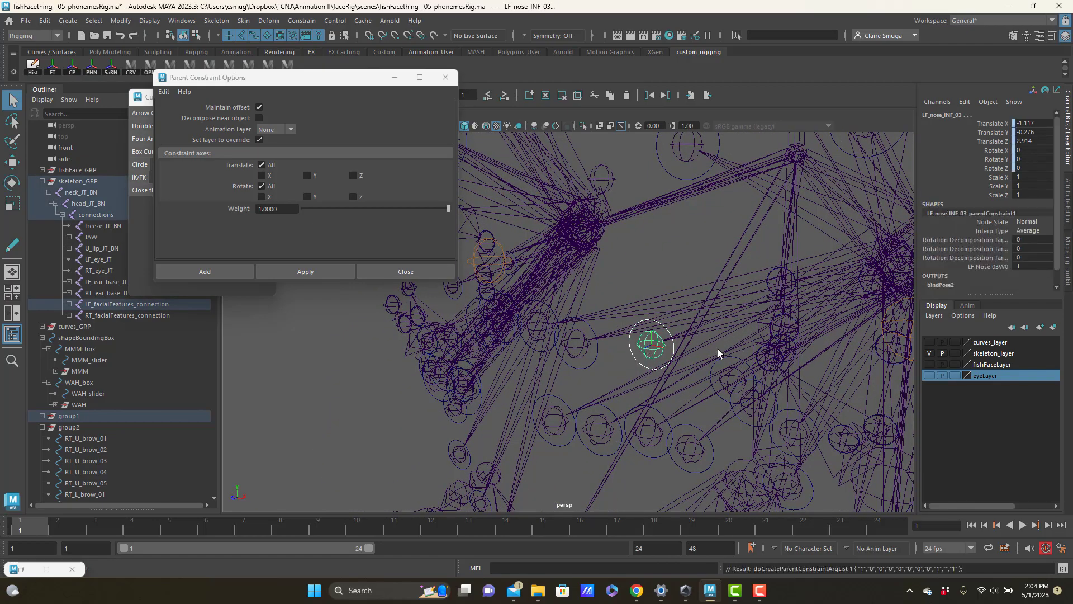
# Try to parent-constrain the nostril joint LF_nostril_INF_01 to its control circle LF_nostril_01
pyautogui.keyDown('alt'); pyautogui.moveTo(718, 353); pyautogui.dragTo(692, 330); pyautogui.keyUp('alt')
pyautogui.click(599, 367)
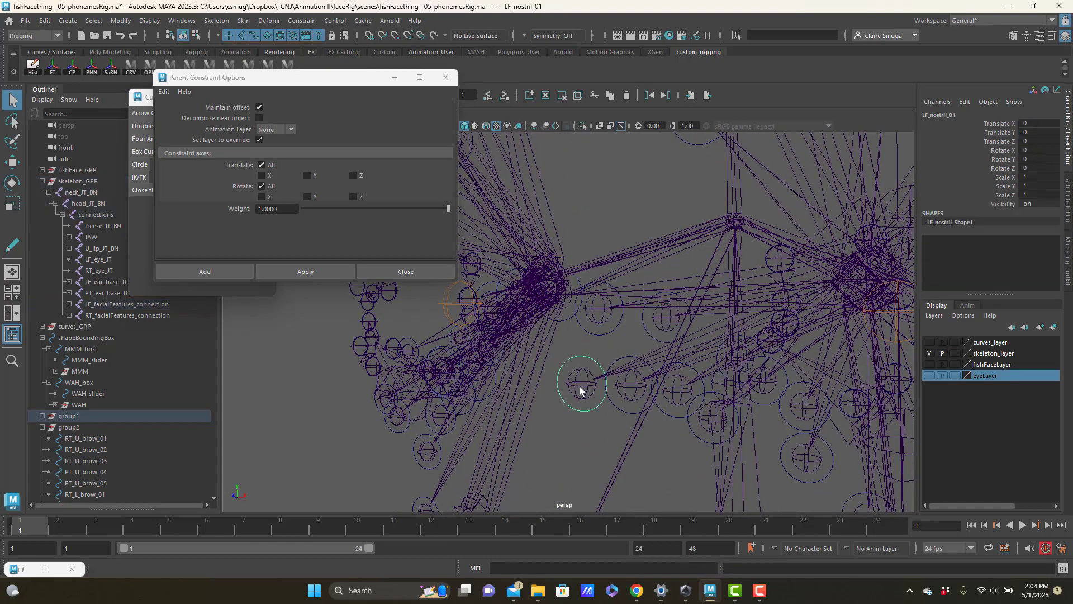
pyautogui.keyDown('shift'); pyautogui.click(579, 387); pyautogui.keyUp('shift')
pyautogui.keyDown('shift'); pyautogui.click(579, 384); pyautogui.keyUp('shift')
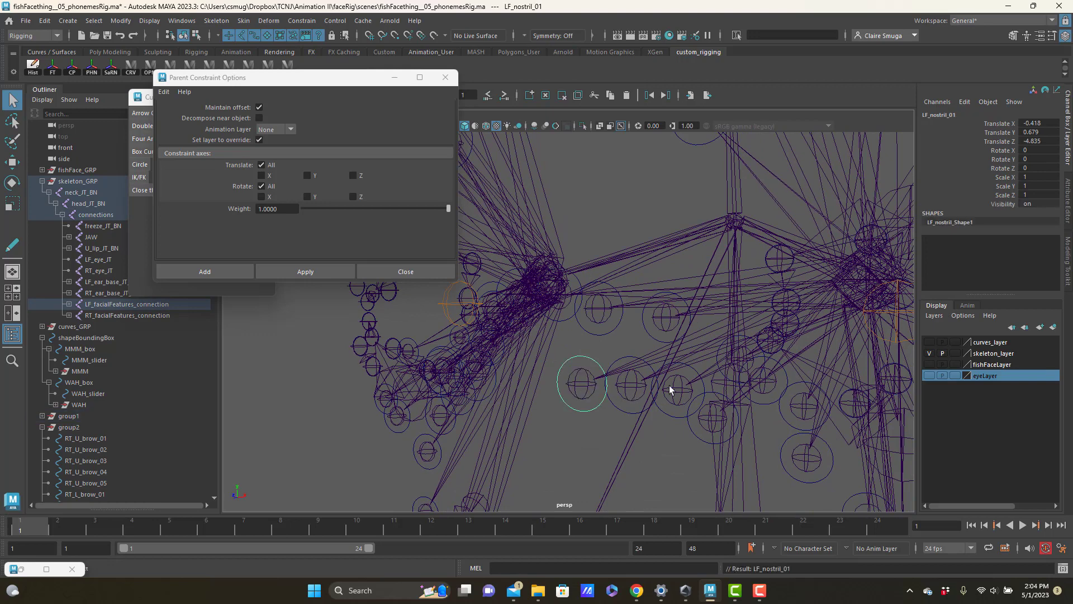
# Parent-constrain the nostril joints LF_nostril_INF_02 and LF_nostril_INF_03 to their matching nostril control circles
pyautogui.click(634, 381)
pyautogui.keyDown('shift'); pyautogui.click(632, 388); pyautogui.keyUp('shift')
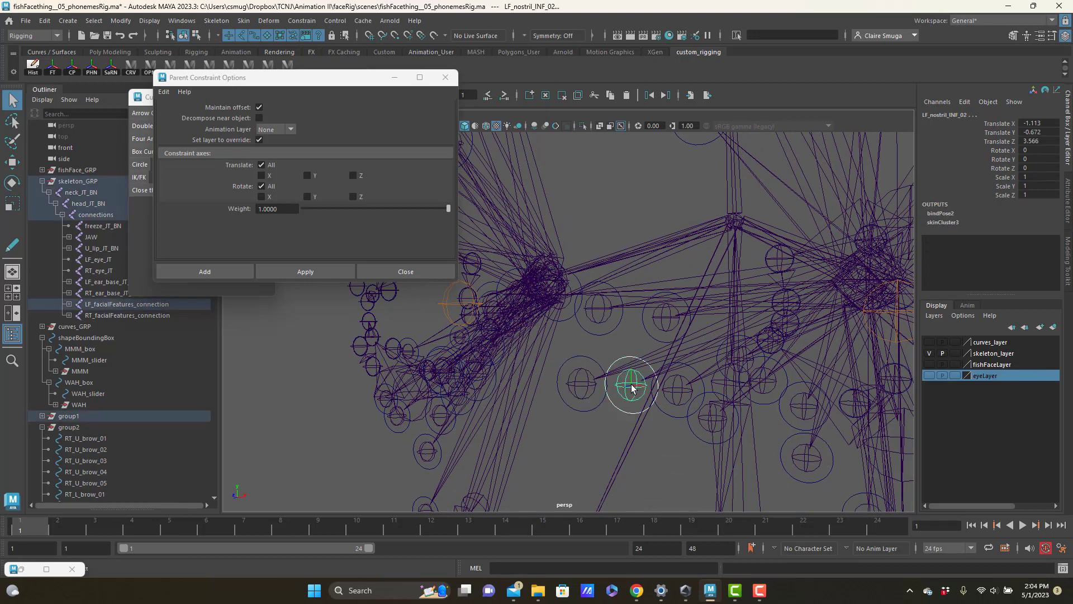
pyautogui.press('g')
pyautogui.click(673, 411)
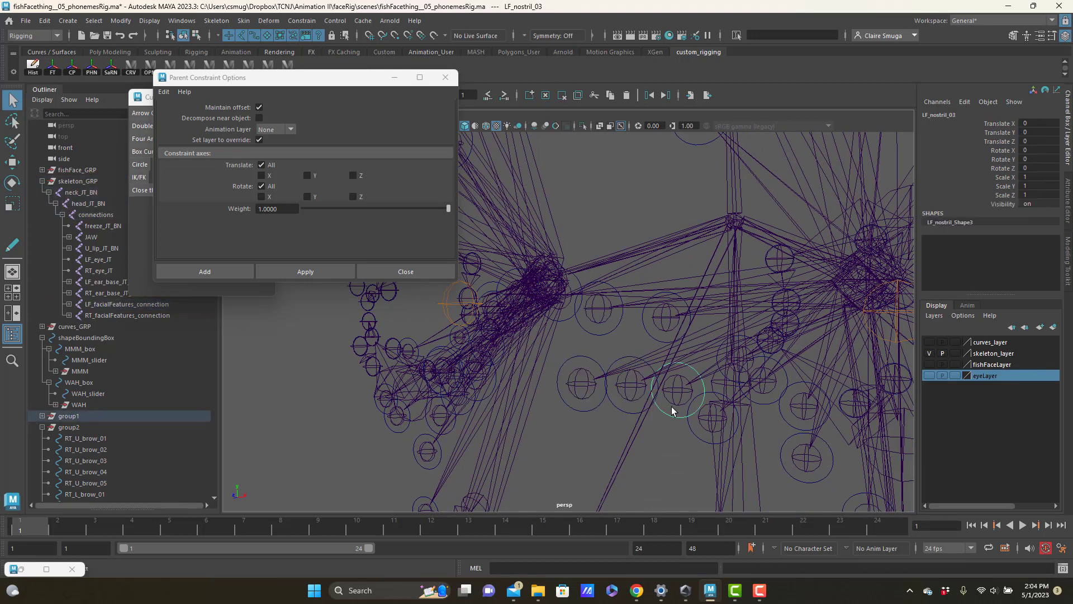
pyautogui.keyDown('shift'); pyautogui.click(674, 401); pyautogui.keyUp('shift')
pyautogui.press('g')
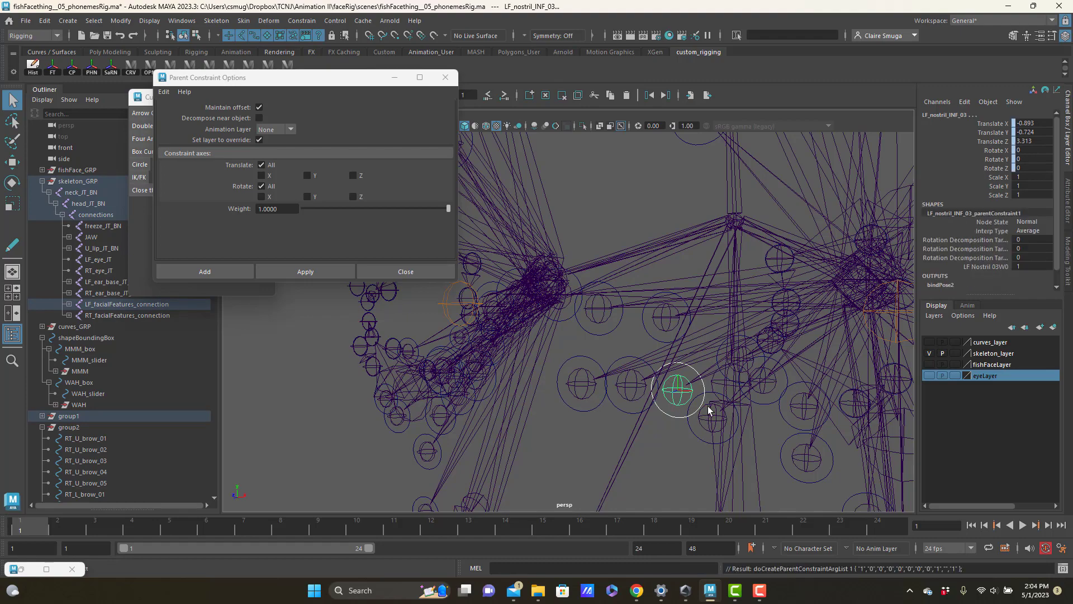
# Parent-constrain the joints LF_nostril_INF_04 and LF_nose_INF_04 to their matching control circles
pyautogui.keyDown('alt'); pyautogui.moveTo(687, 446); pyautogui.dragTo(600, 420); pyautogui.keyUp('alt')
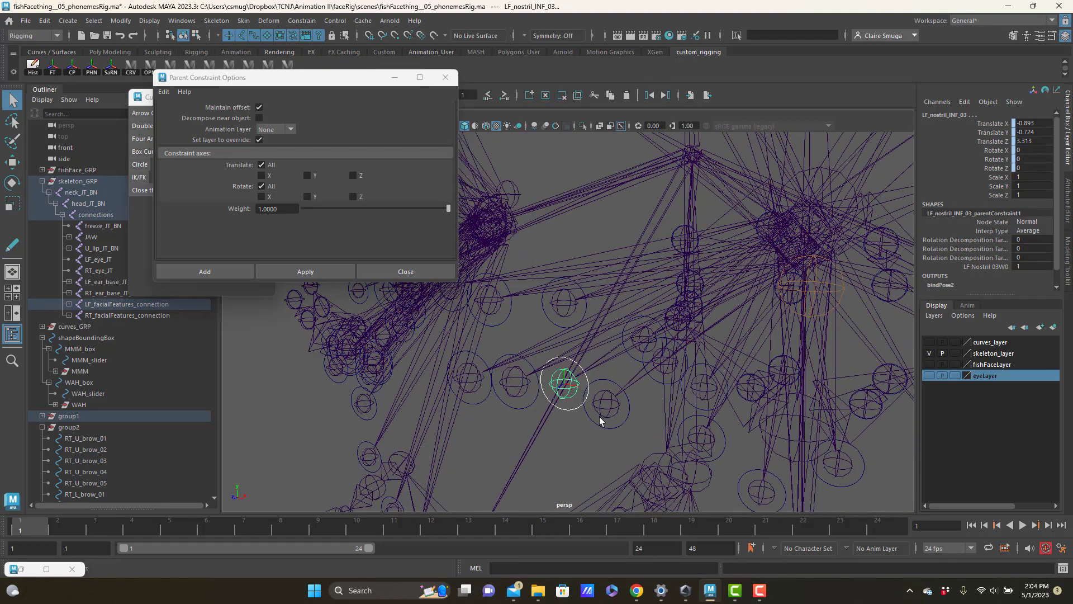
pyautogui.click(606, 408)
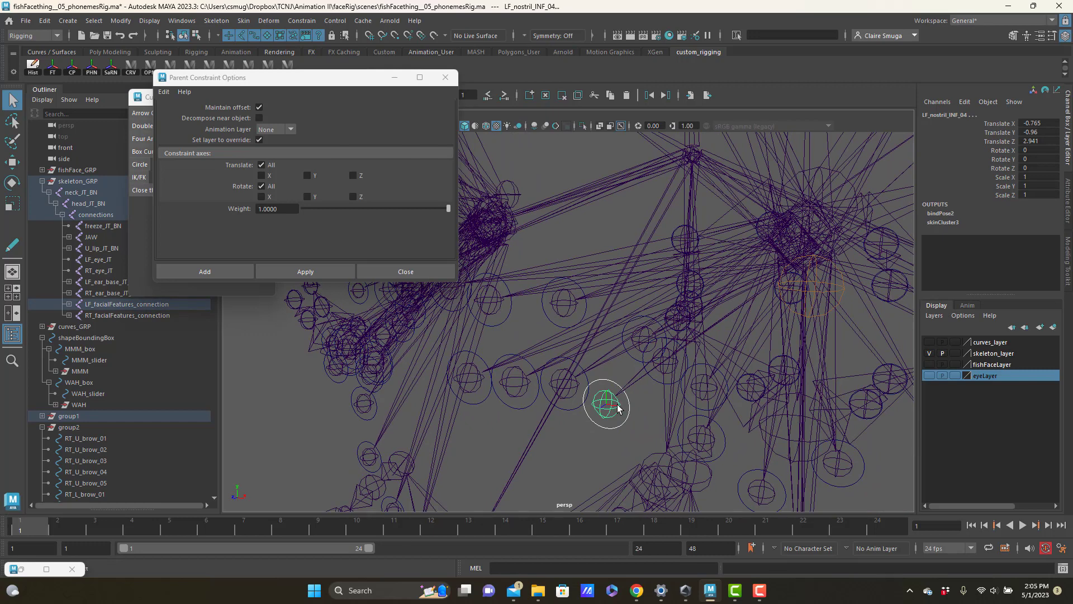
pyautogui.press('g')
pyautogui.click(639, 352)
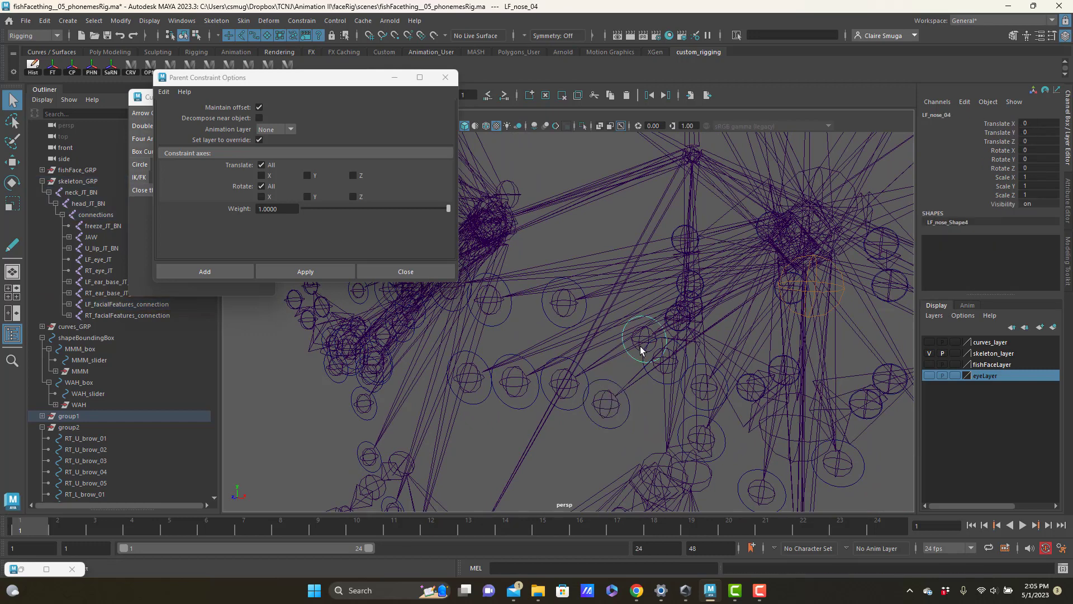
pyautogui.keyDown('shift'); pyautogui.click(642, 342); pyautogui.keyUp('shift')
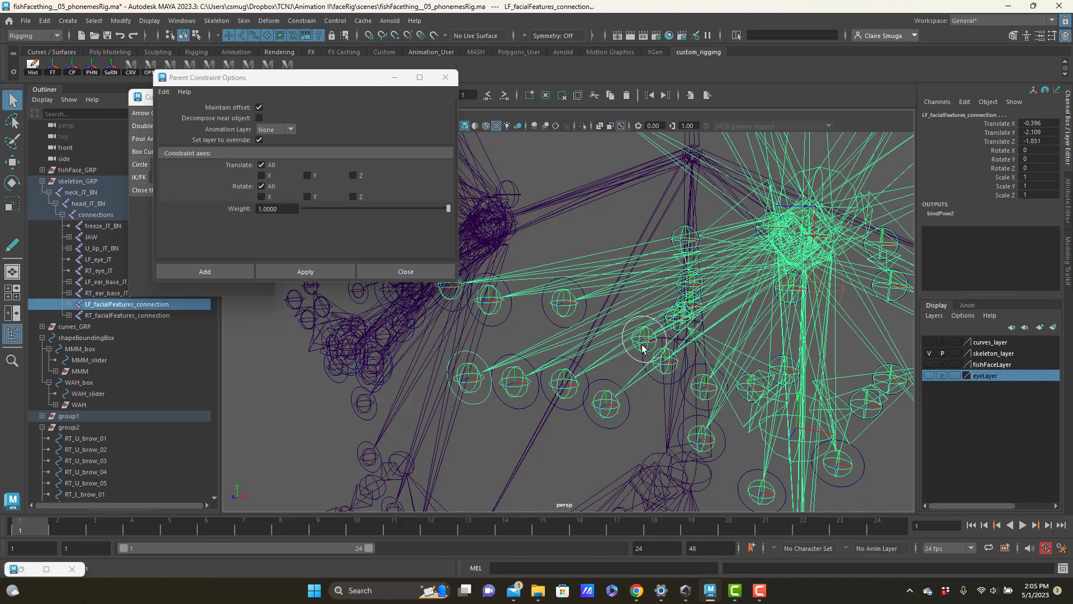
pyautogui.click(641, 347)
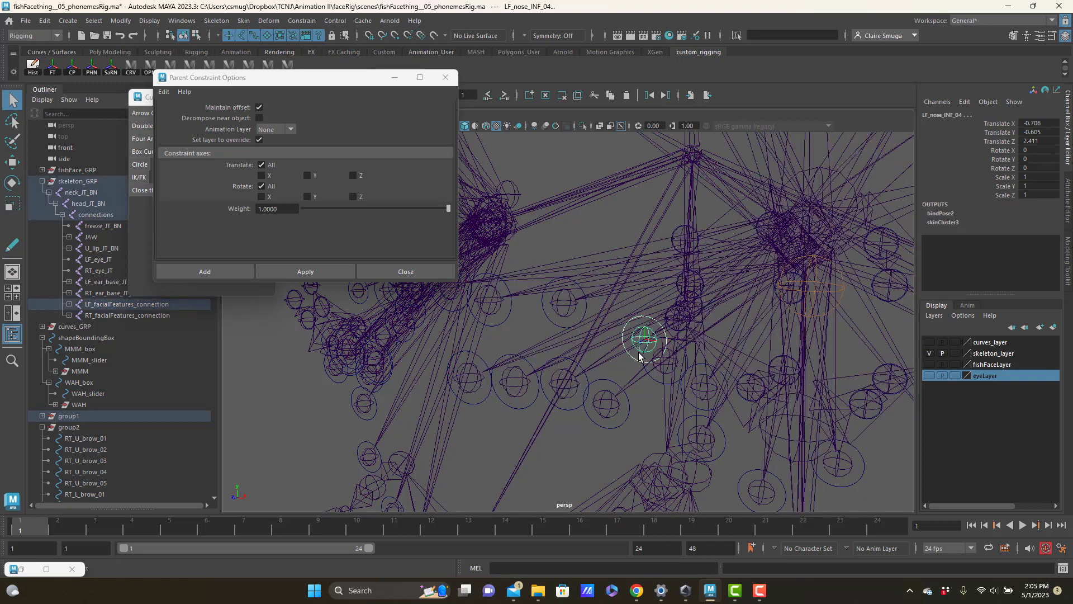
# Try to parent-constrain the nose joint LF_nose_INF_05 to its control circle LF_nose_05
pyautogui.click(660, 373)
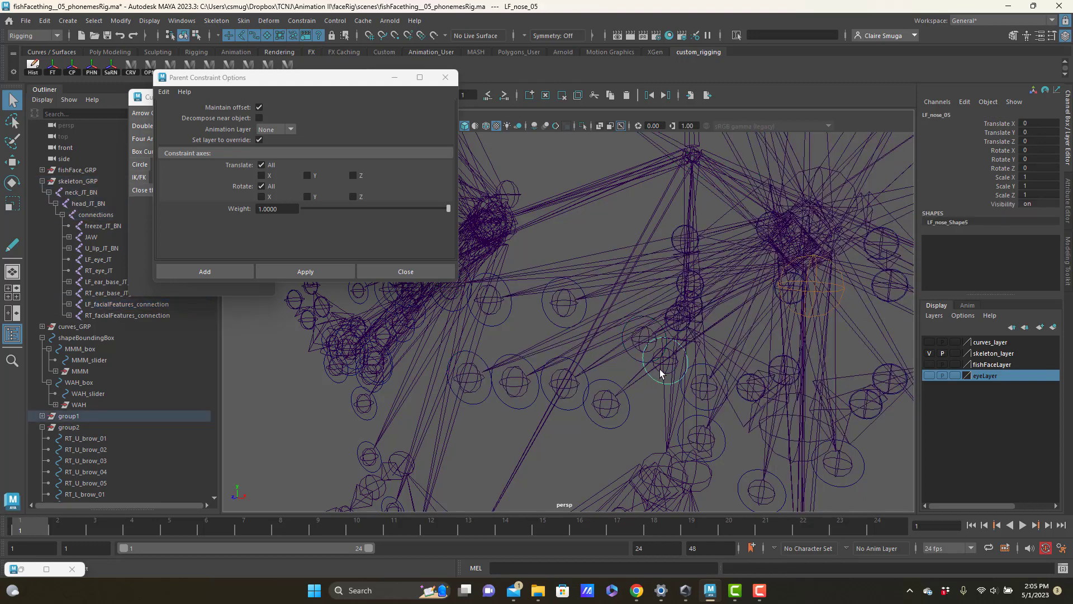
pyautogui.keyDown('shift'); pyautogui.click(659, 374); pyautogui.keyUp('shift')
pyautogui.press('p')
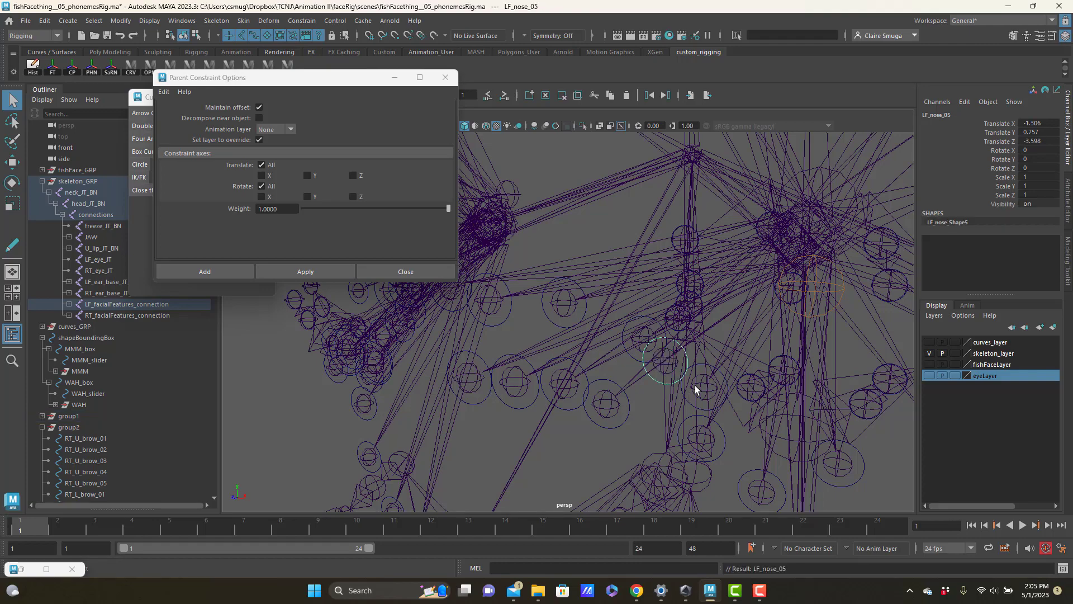
# Parent-constrain the cheek joint LF_cheek_INF_01 to its matching cheek control circle
pyautogui.keyDown('alt'); pyautogui.moveTo(727, 383); pyautogui.dragTo(711, 395); pyautogui.keyUp('alt')
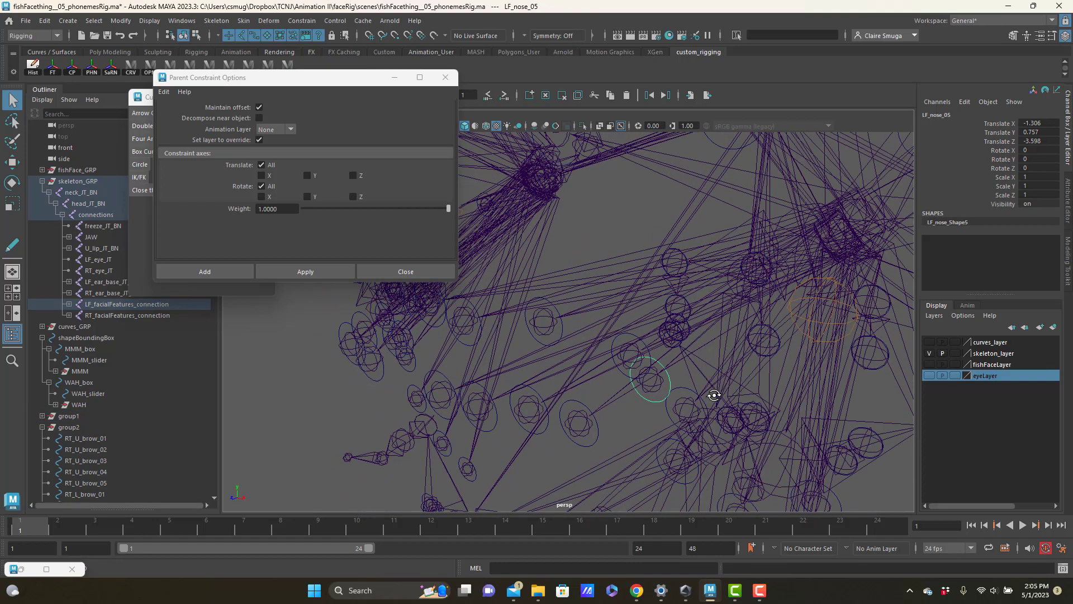
pyautogui.click(683, 402)
pyautogui.keyDown('shift'); pyautogui.click(683, 402); pyautogui.keyUp('shift')
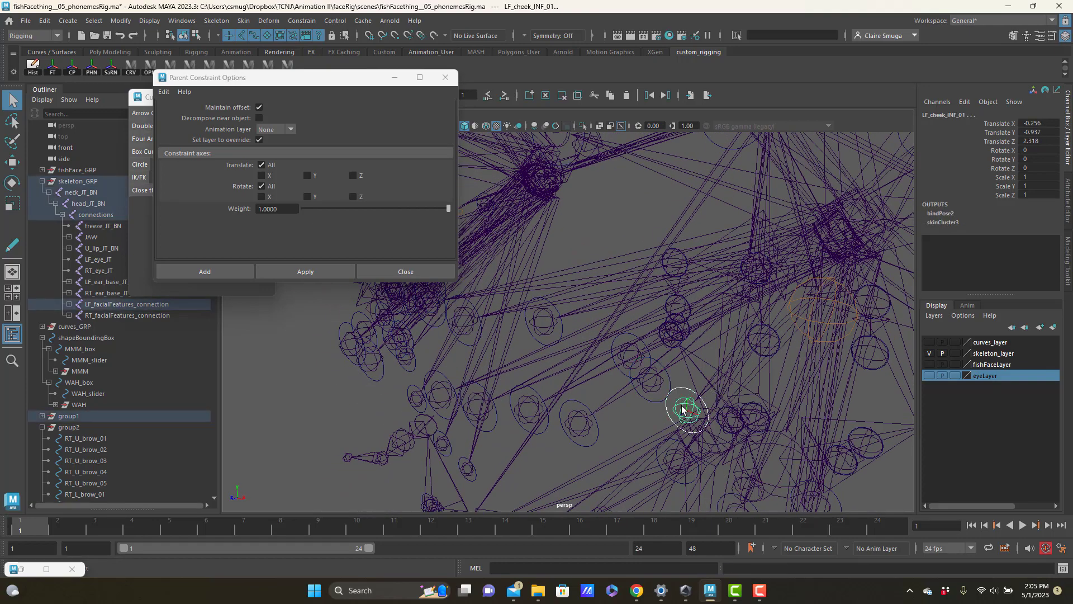
pyautogui.press('g')
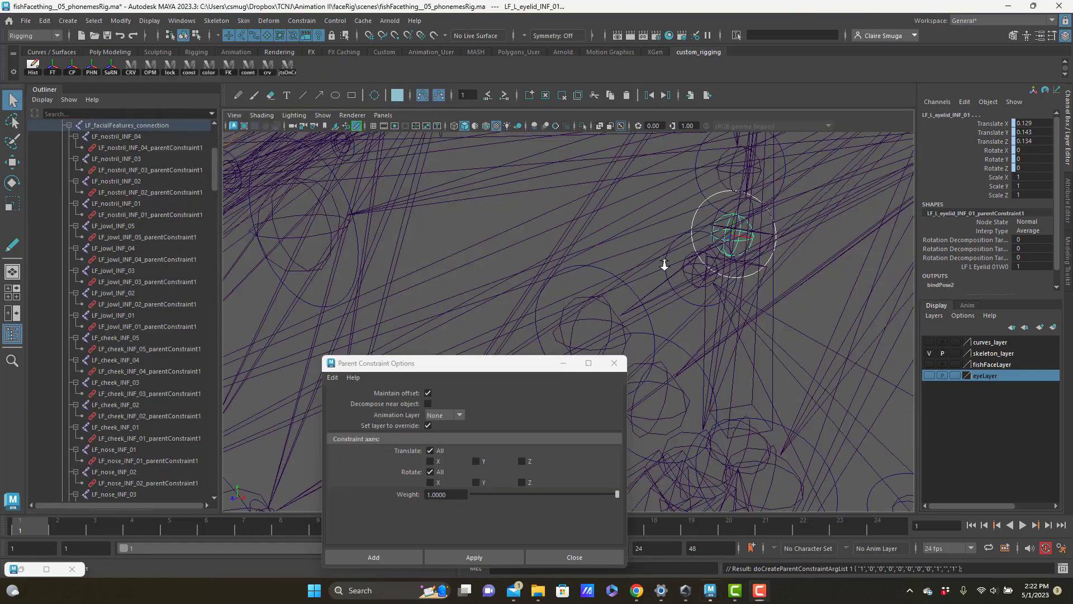
# Close the Parent Constraint options with the whole face skeleton in view
pyautogui.keyDown('alt'); pyautogui.moveTo(670, 277); pyautogui.dragTo(327, 213); pyautogui.keyUp('alt')
pyautogui.keyDown('alt'); pyautogui.moveTo(621, 272); pyautogui.dragTo(474, 236); pyautogui.keyUp('alt')
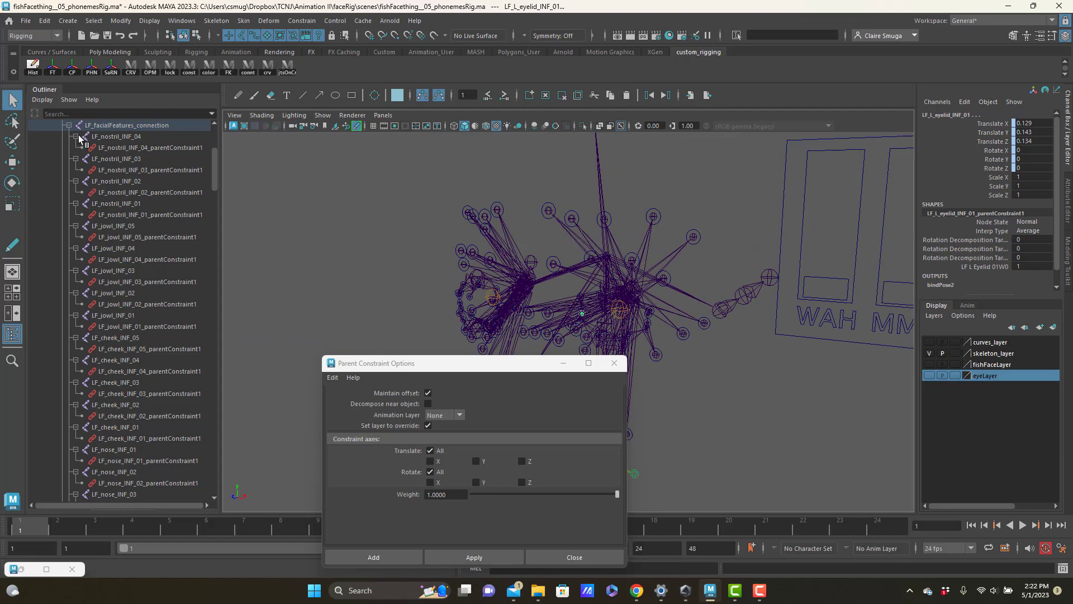
pyautogui.click(615, 363)
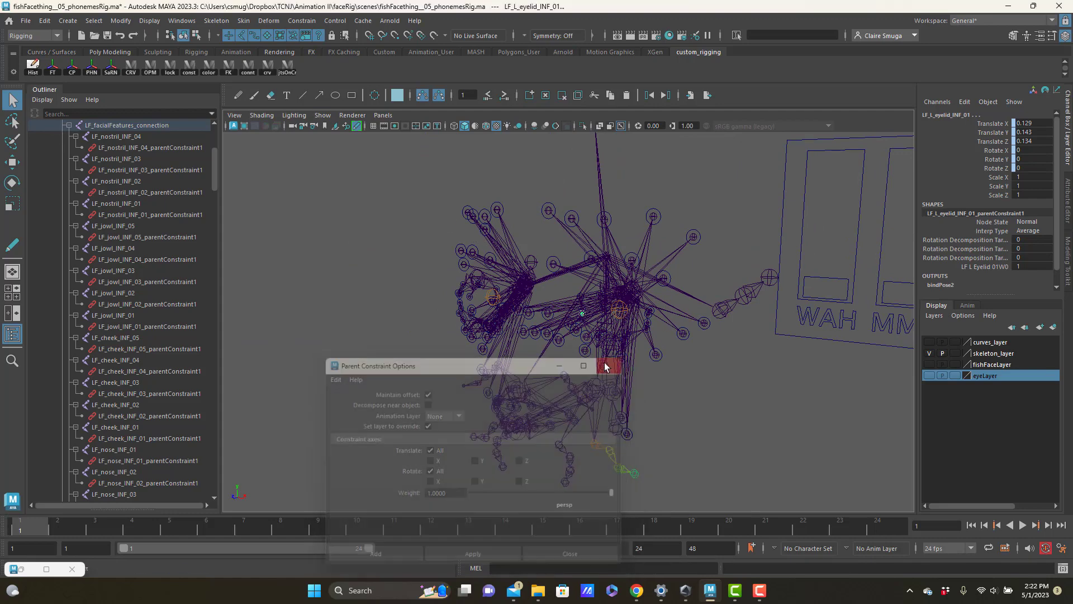
# Select LF_facialFeatures_connection and review the parent constraints beneath its nostril, jowl, cheek, nose and brow joints
pyautogui.click(93, 128)
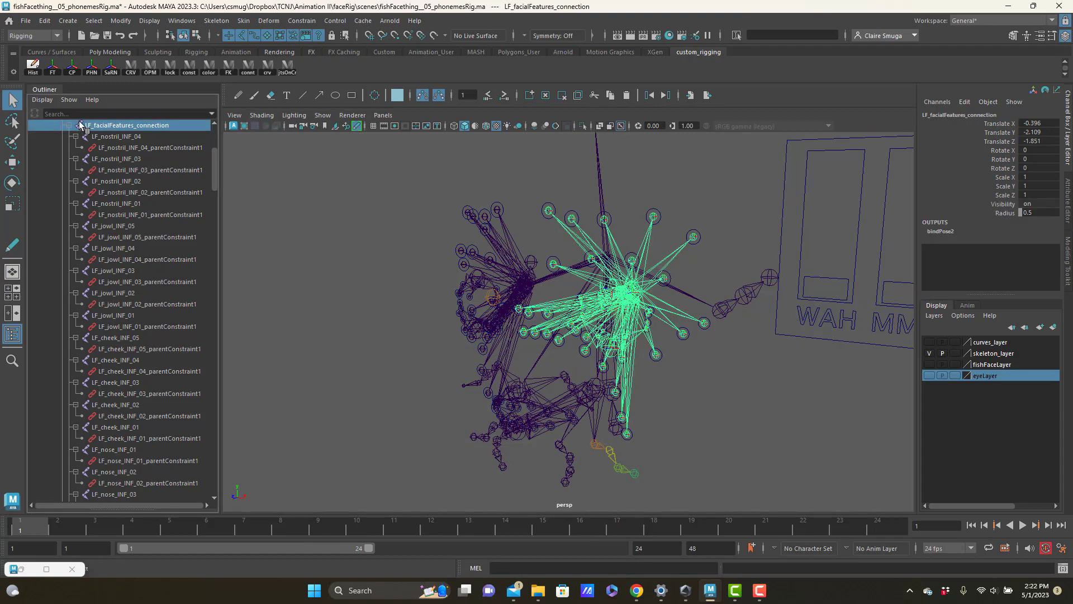
pyautogui.keyDown('alt'); pyautogui.moveTo(620, 293); pyautogui.dragTo(503, 291); pyautogui.keyUp('alt')
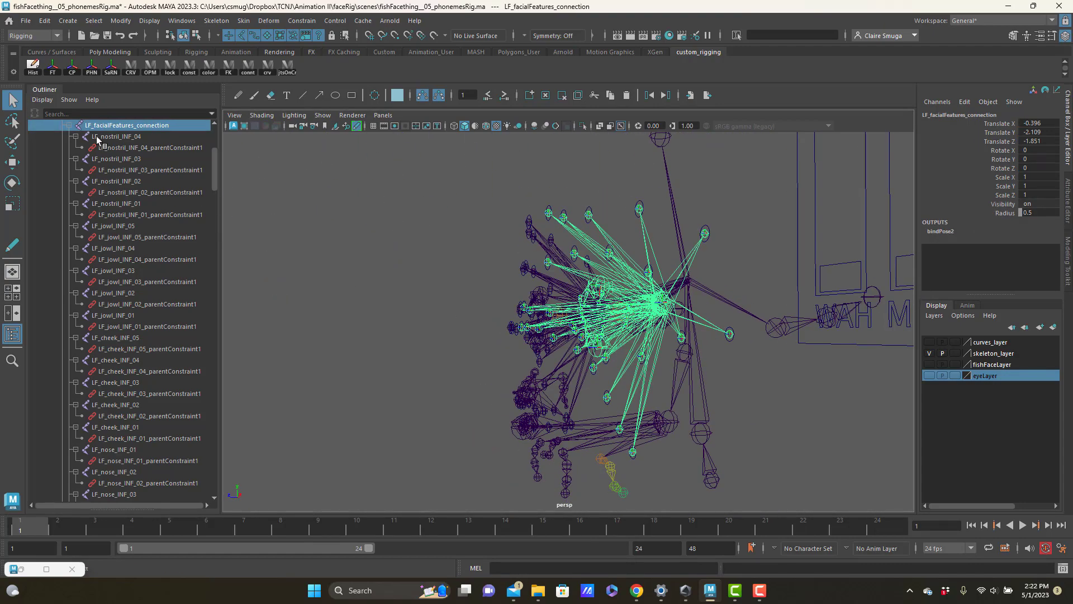
pyautogui.click(69, 125)
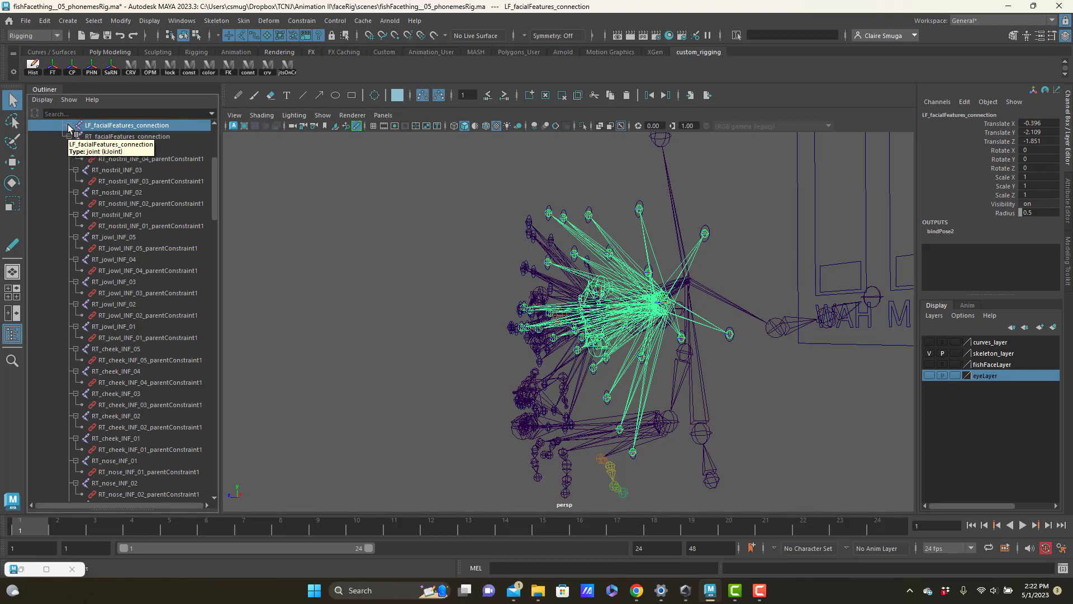
pyautogui.click(68, 126)
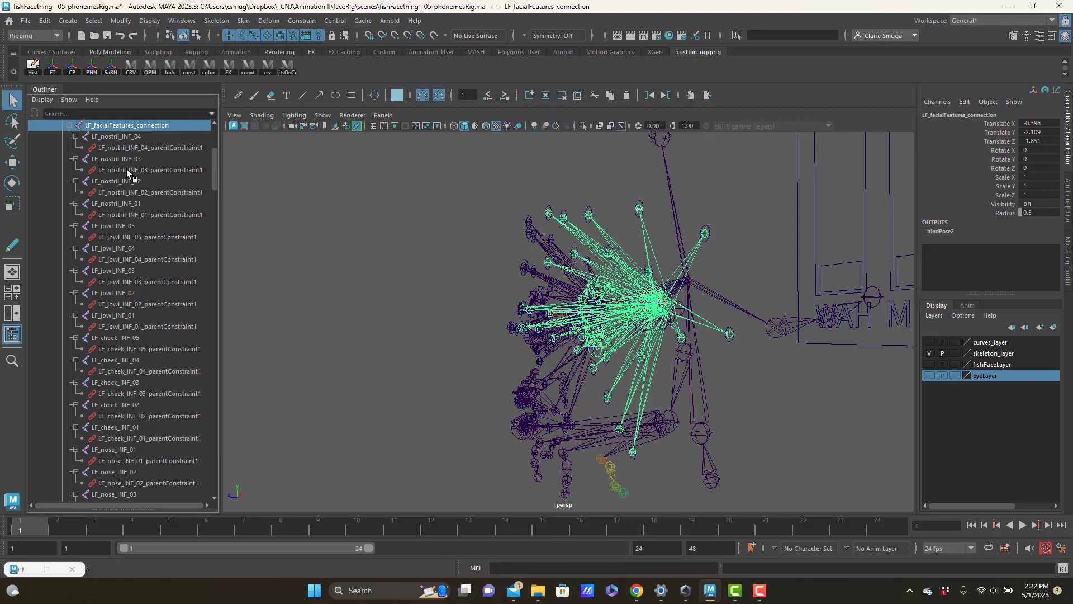
pyautogui.scroll(-10, 121, 163)
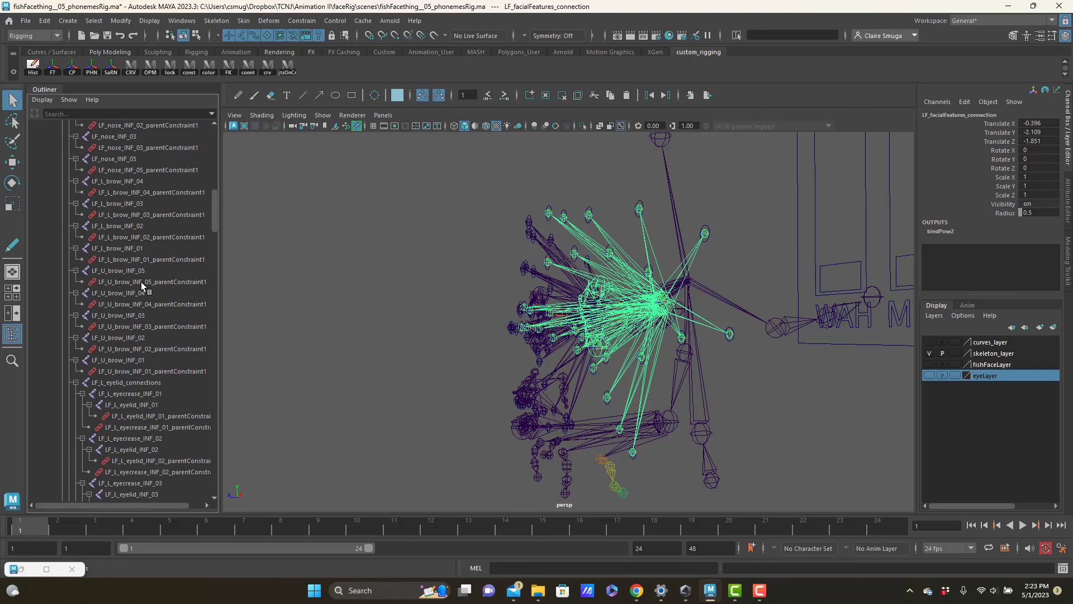
pyautogui.scroll(-3, 125, 285)
# Review the eyecrease and eyelid constraints under LF_L_eyelid_connections and LF_U_eyelid_connctions, and collapse the RT_facialFeatures_connection hierarchy
pyautogui.click(124, 293)
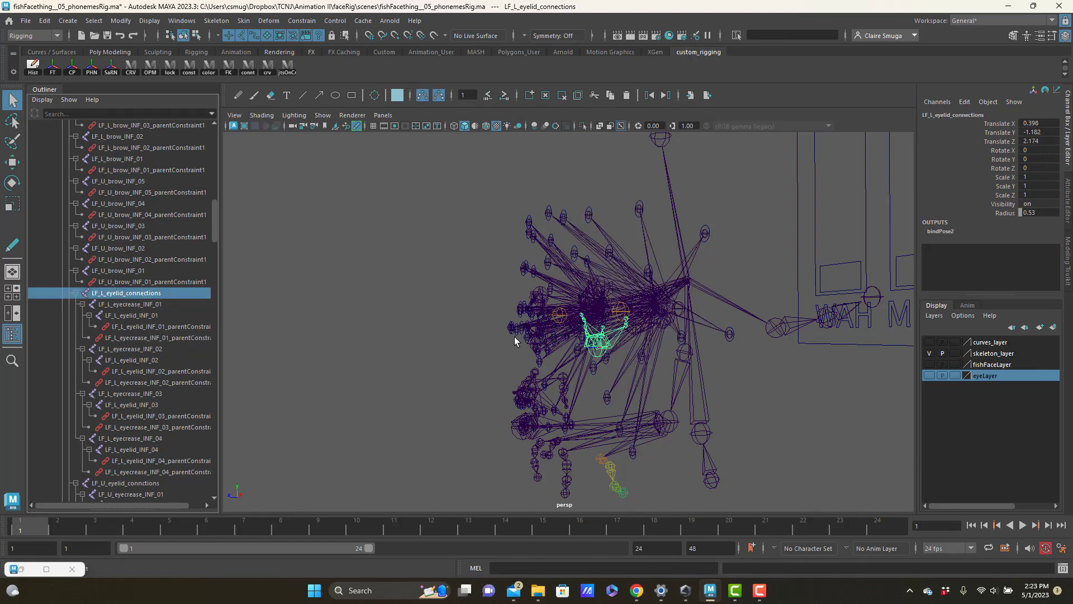
pyautogui.click(121, 306)
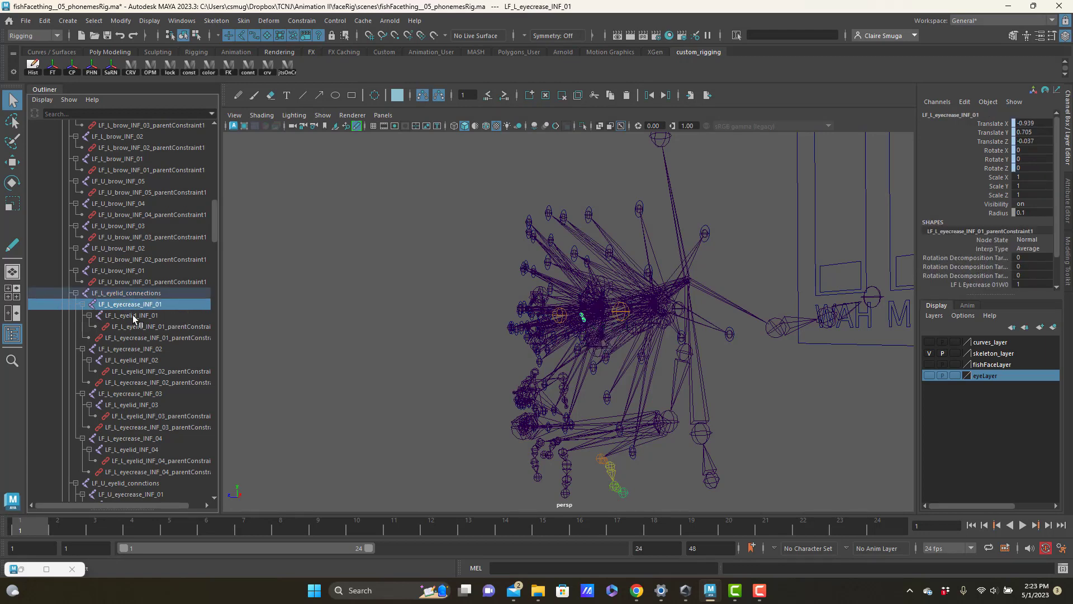
pyautogui.click(142, 332)
pyautogui.scroll(-5, 142, 332)
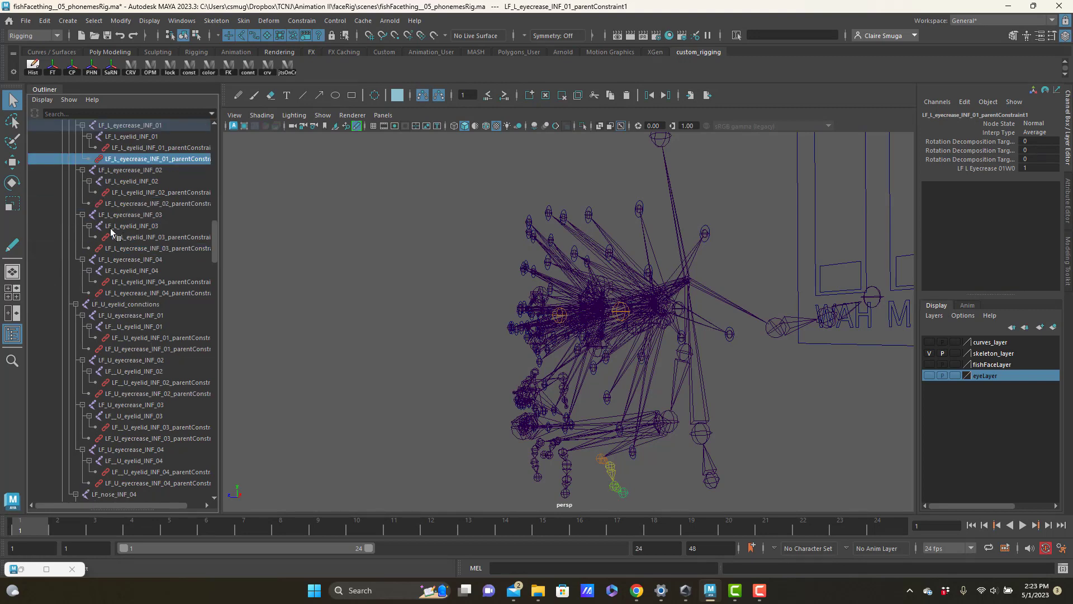
pyautogui.click(138, 306)
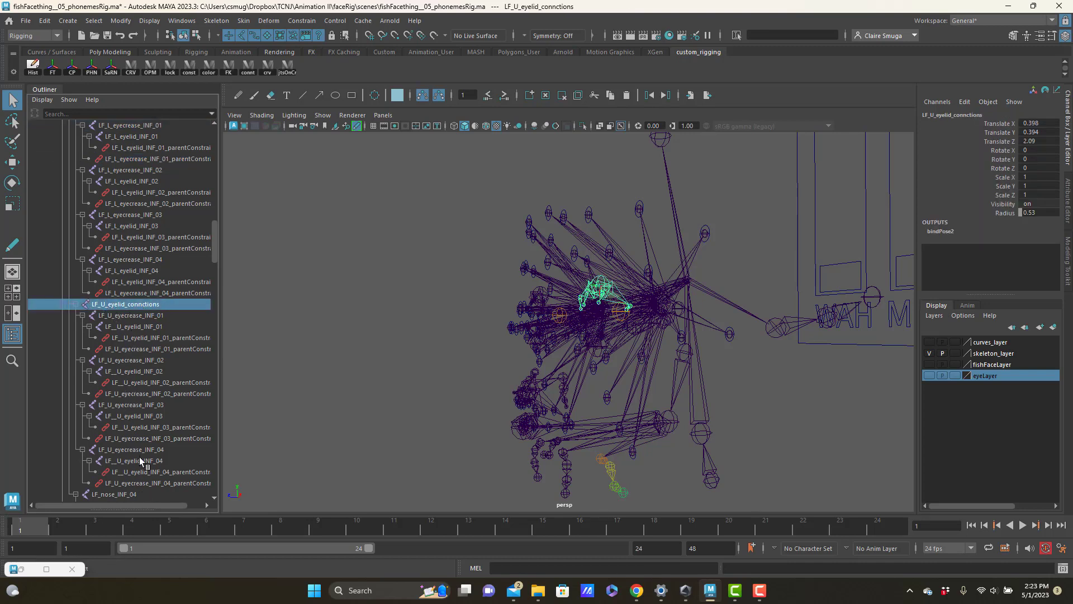
pyautogui.scroll(-8, 140, 460)
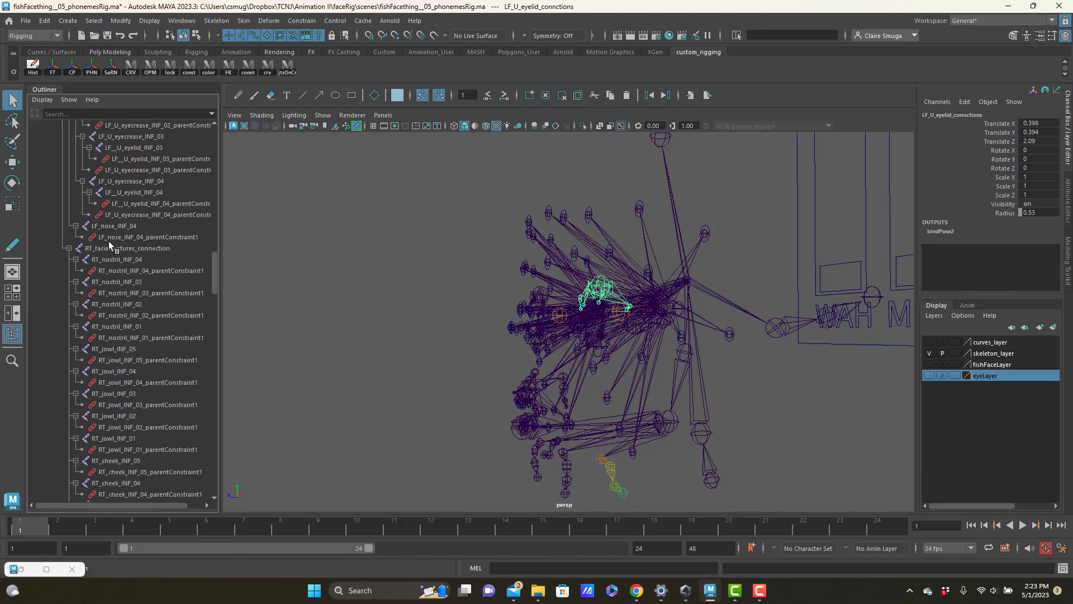
pyautogui.click(68, 247)
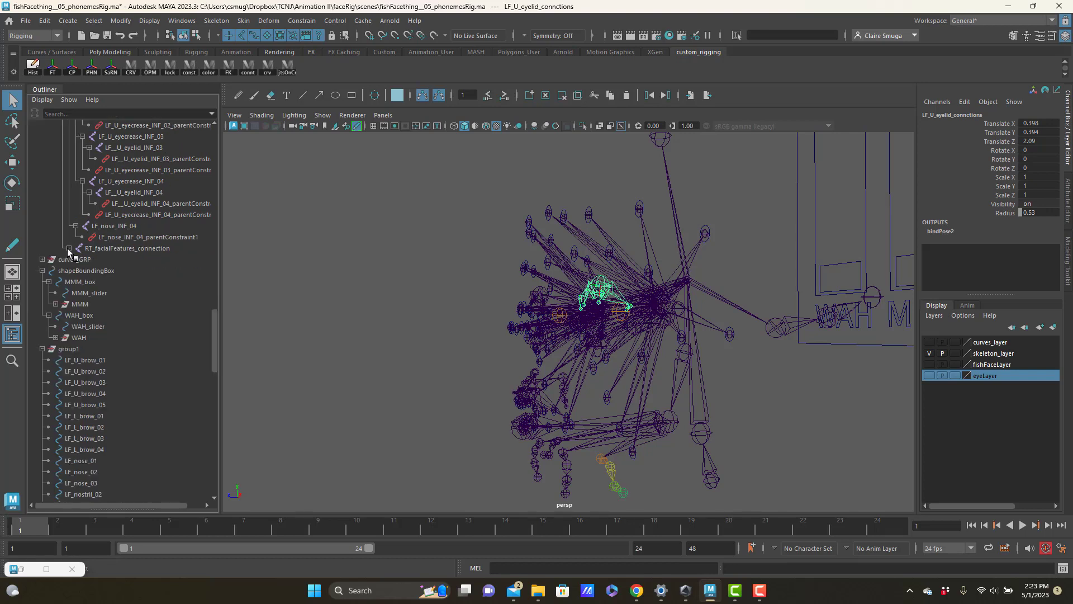
# Expand RT_facialFeatures_connection and review the parent constraints beneath its nose, brow, eyecrease and eyelid joints, down to RT__U_eyelid_INF_04
pyautogui.click(68, 247)
pyautogui.scroll(-6, 122, 254)
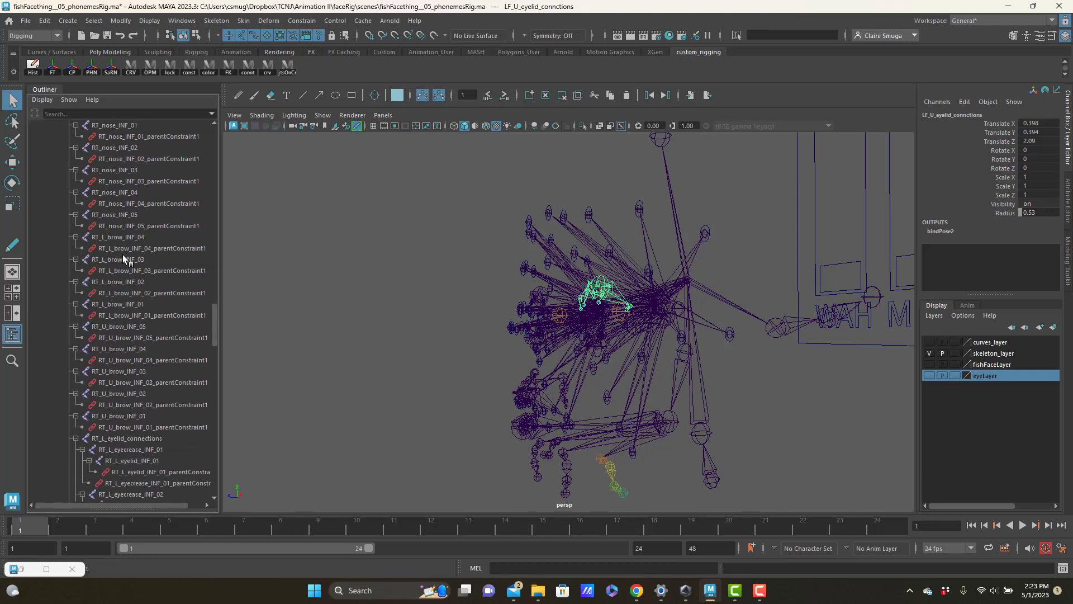
pyautogui.scroll(-13, 122, 254)
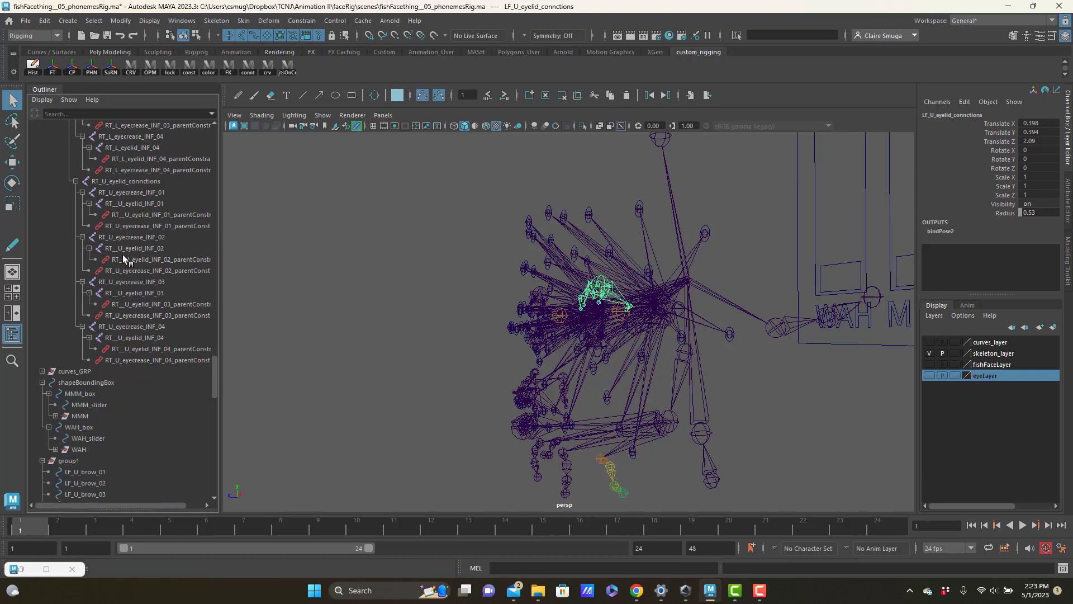
pyautogui.scroll(-3, 123, 254)
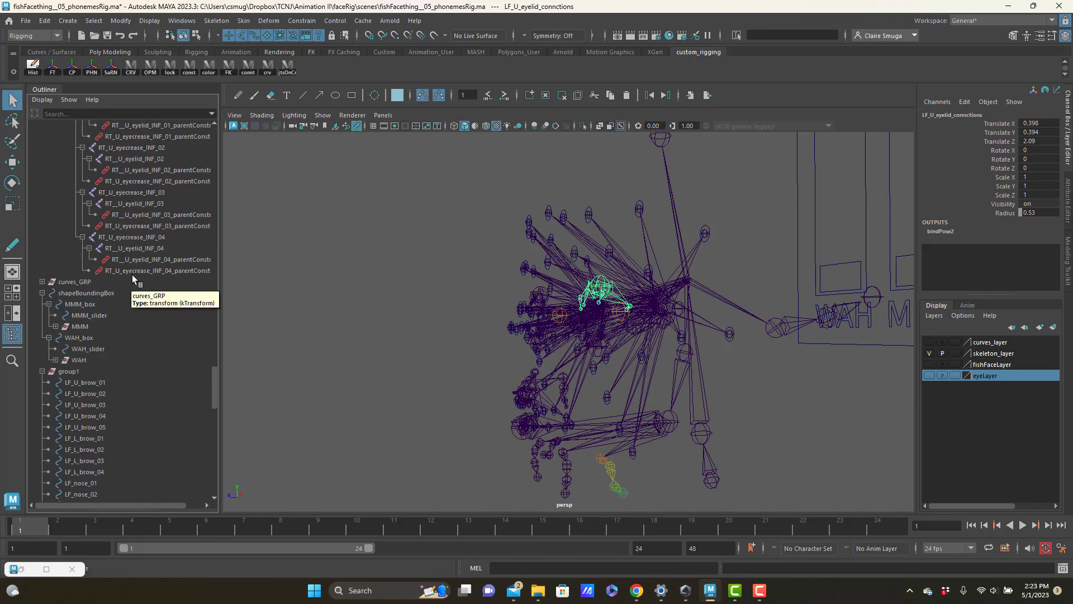
pyautogui.click(139, 239)
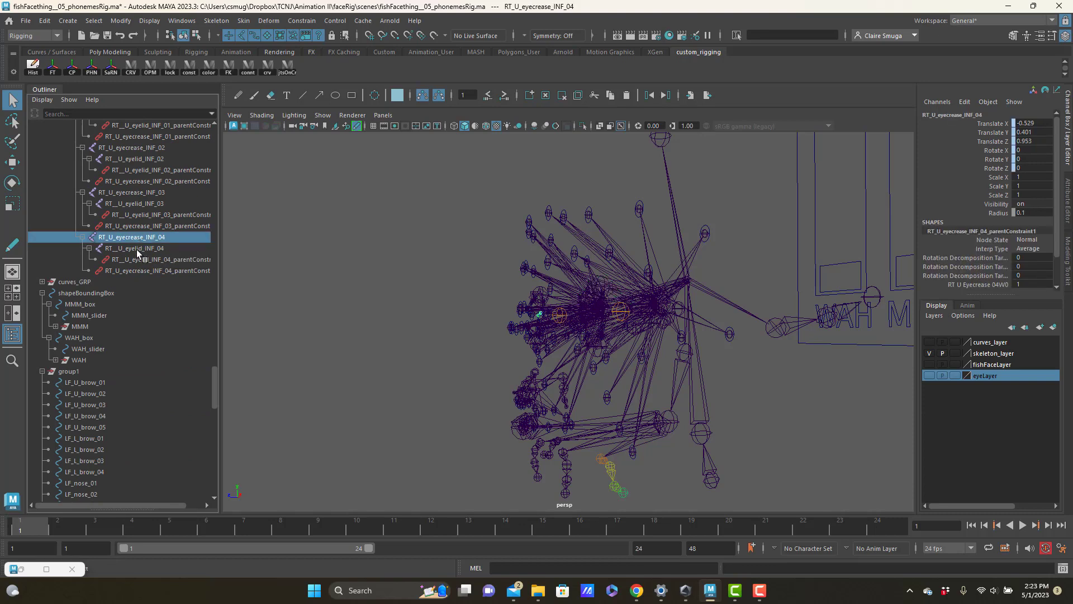
pyautogui.click(139, 248)
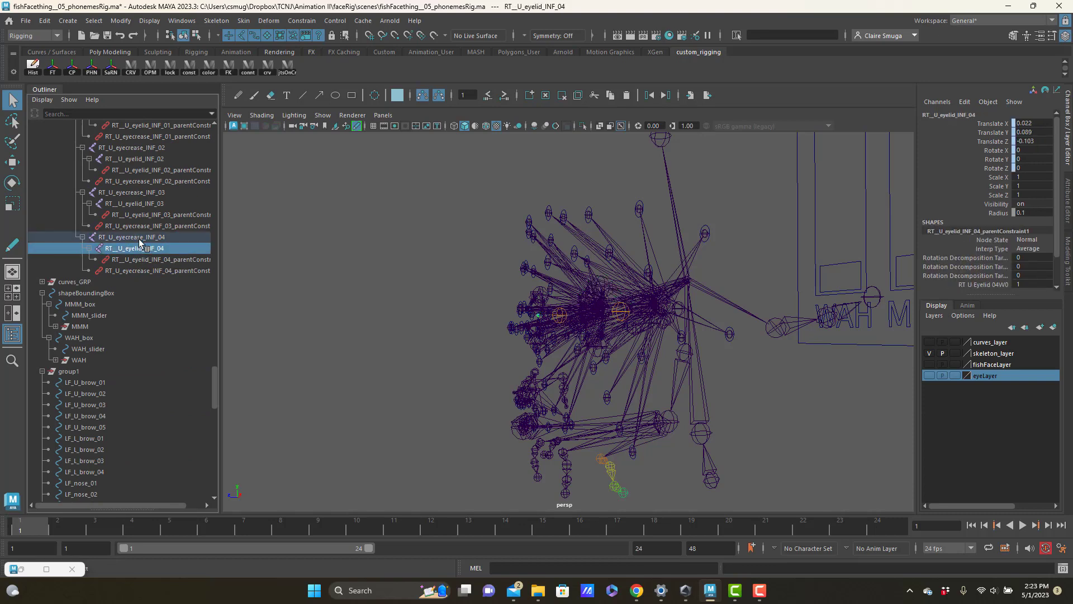
pyautogui.click(136, 239)
pyautogui.click(146, 259)
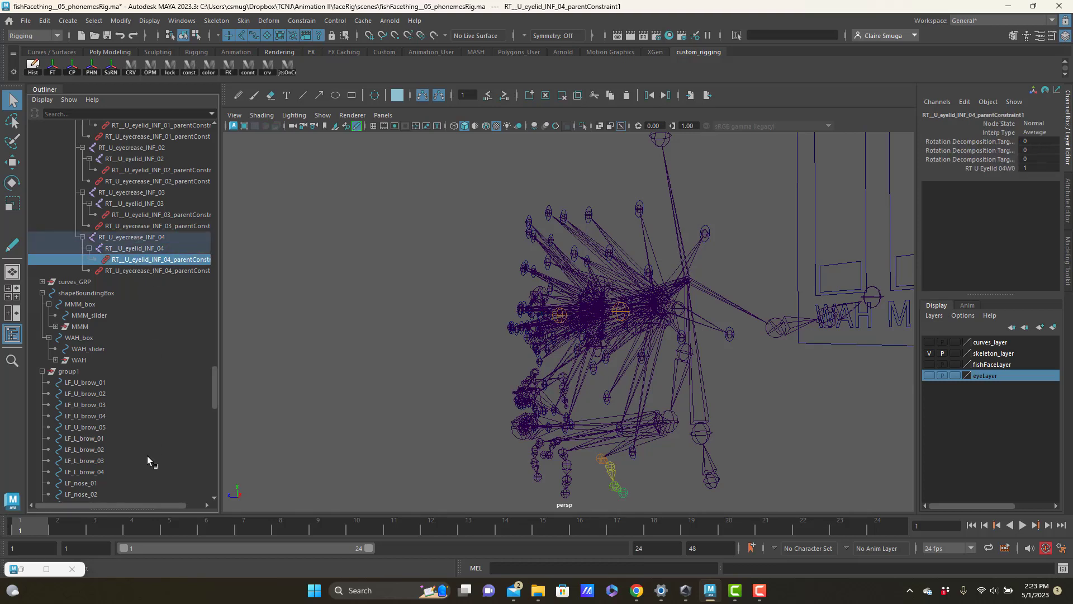
# Group LF_L_eyecrease_01 through LF_L_eyecrease_04 inside LF_eye_controls_GRP and name the new group LF_U_eye_controls_GRP
pyautogui.scroll(-12, 106, 425)
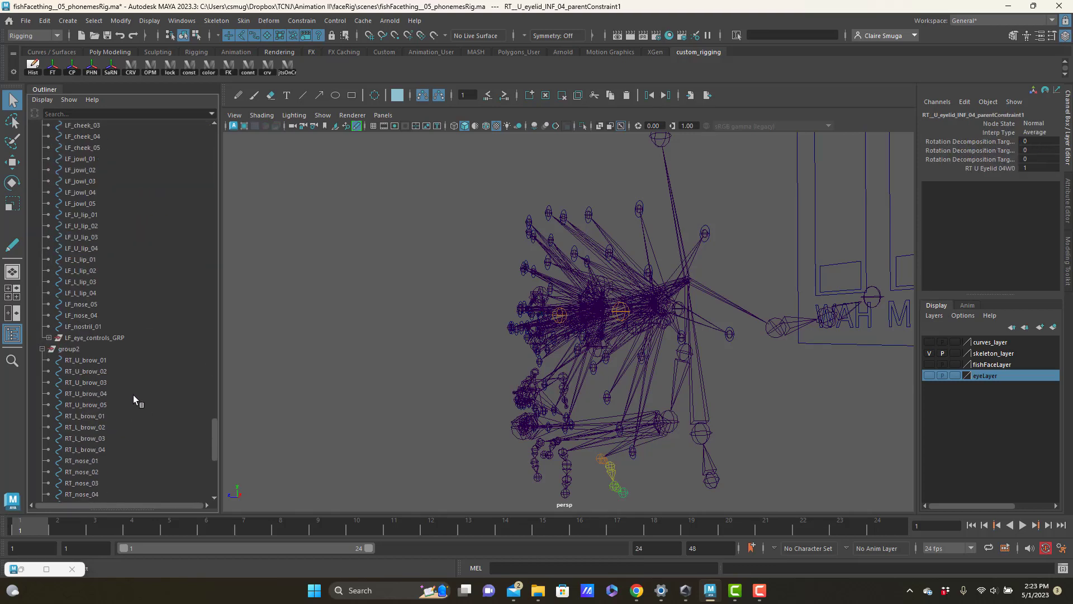
pyautogui.click(48, 337)
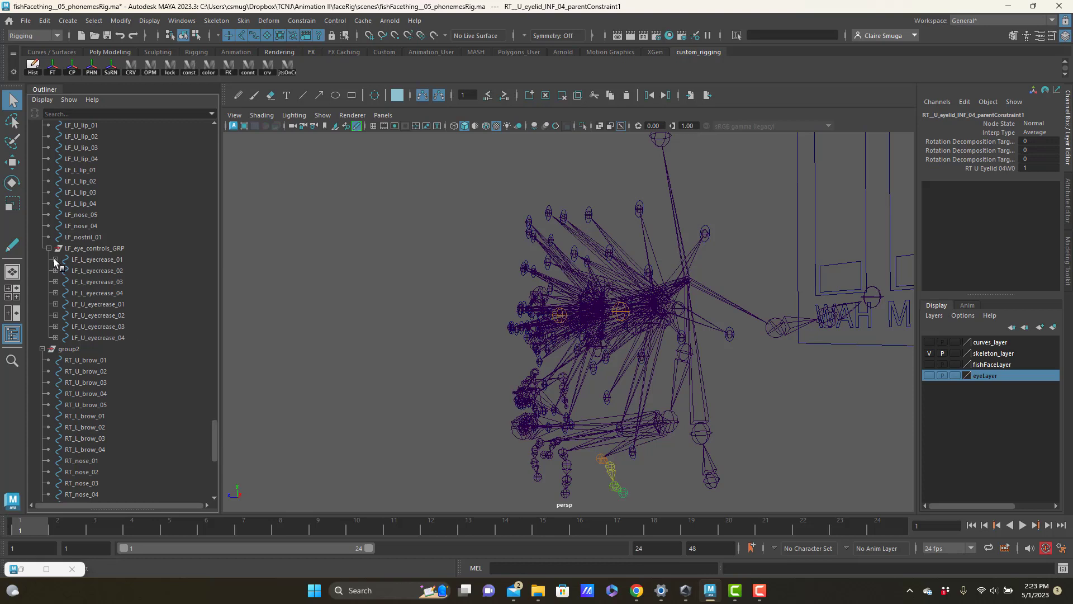
pyautogui.click(112, 248)
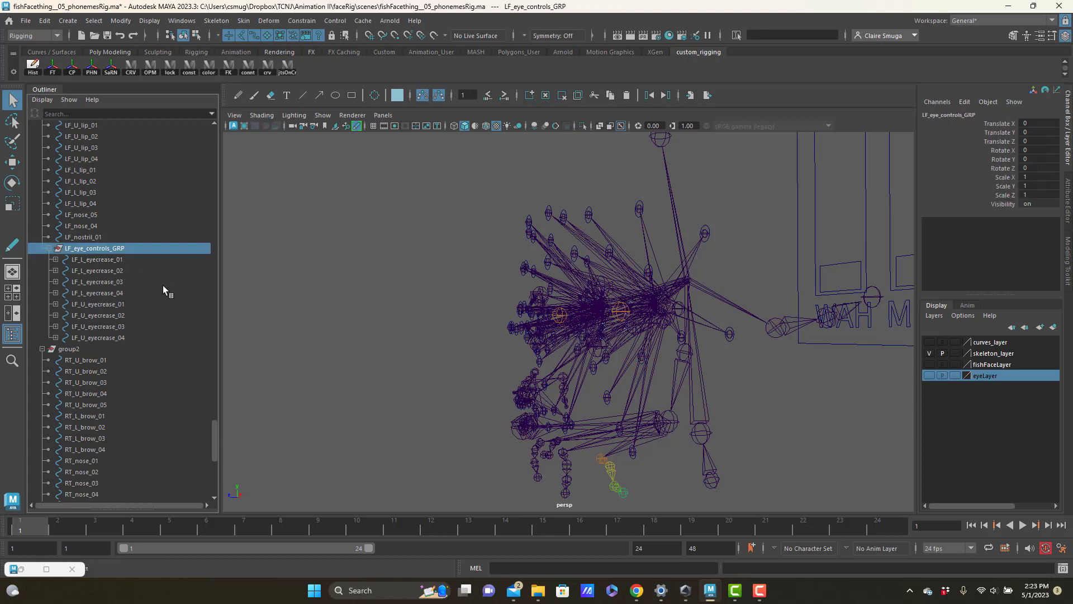
pyautogui.click(122, 259)
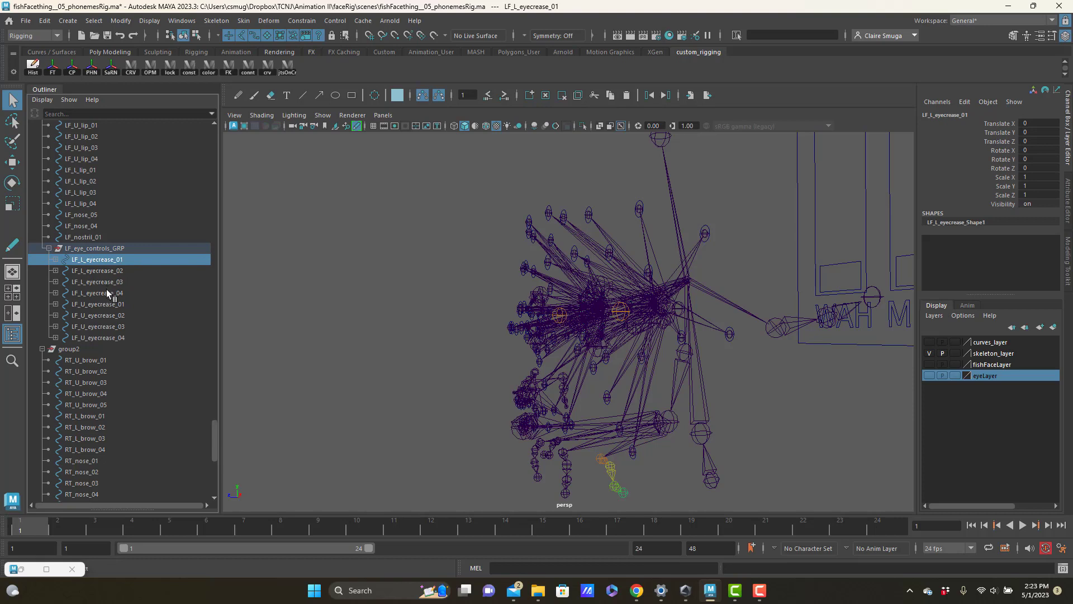
pyautogui.keyDown('shift'); pyautogui.click(106, 291); pyautogui.keyUp('shift')
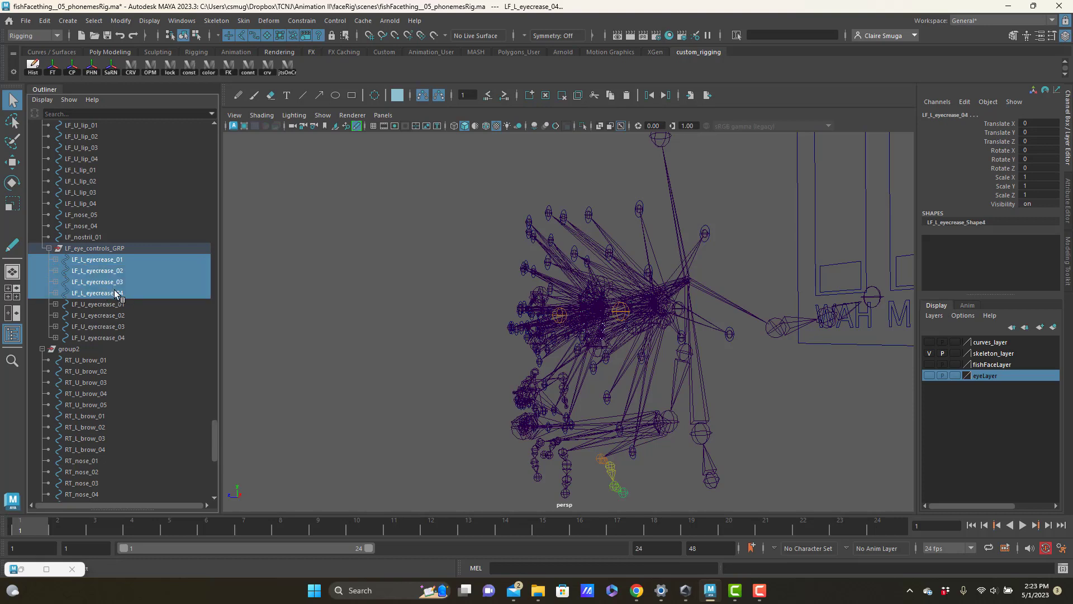
pyautogui.hotkey('ctrl', 'g')
pyautogui.doubleClick(84, 304)
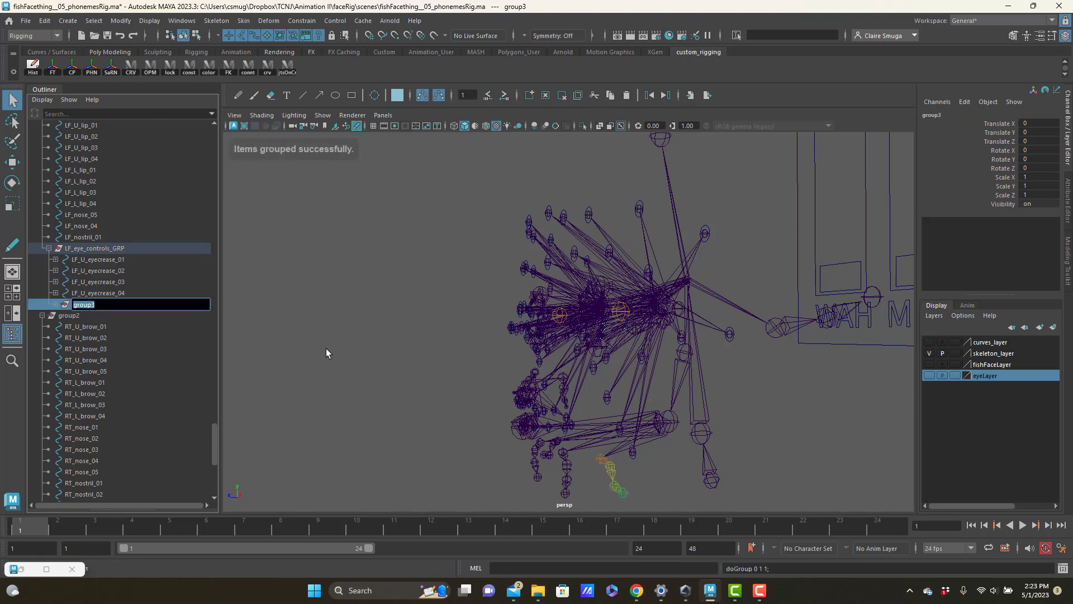
pyautogui.write('LF_u')
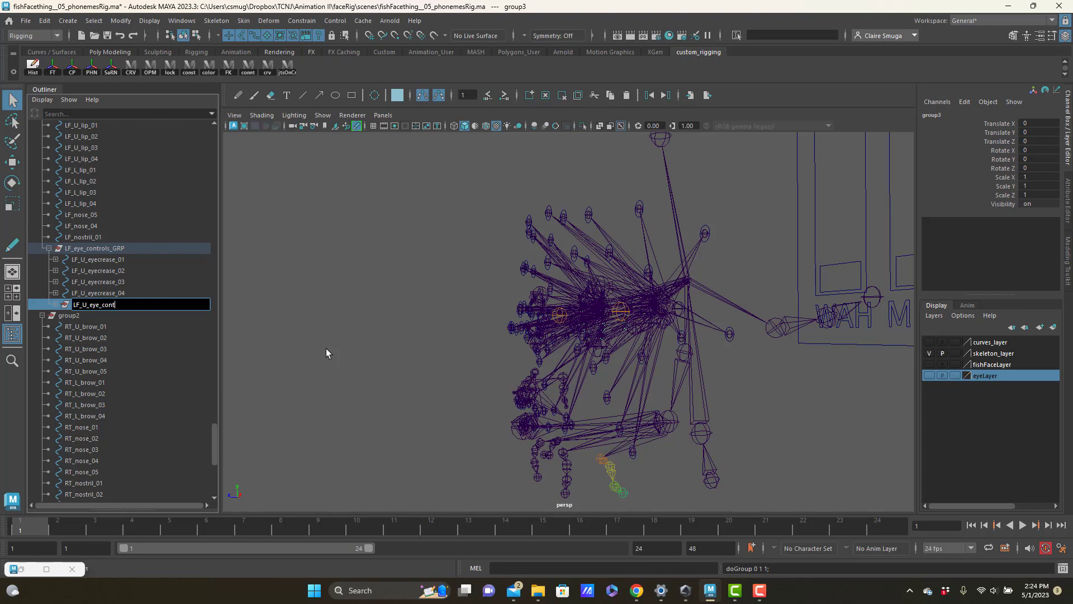
pyautogui.press('Return')
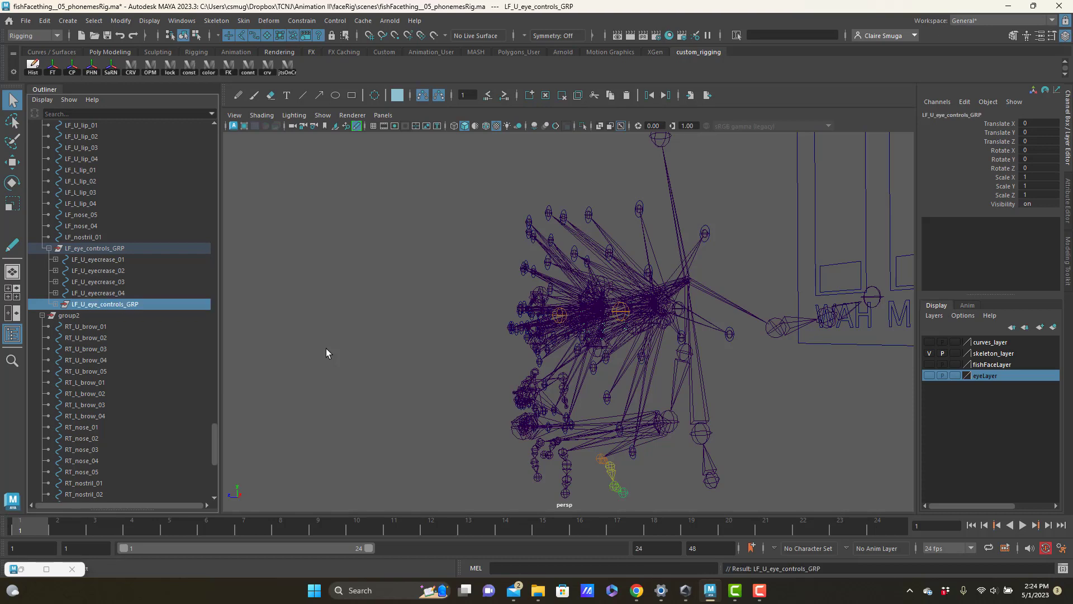
# Group LF_U_eyecrease_01 through LF_U_eyecrease_04 inside LF_eye_controls_GRP and name the new group LF_L_eye_controls_GRP
pyautogui.click(126, 260)
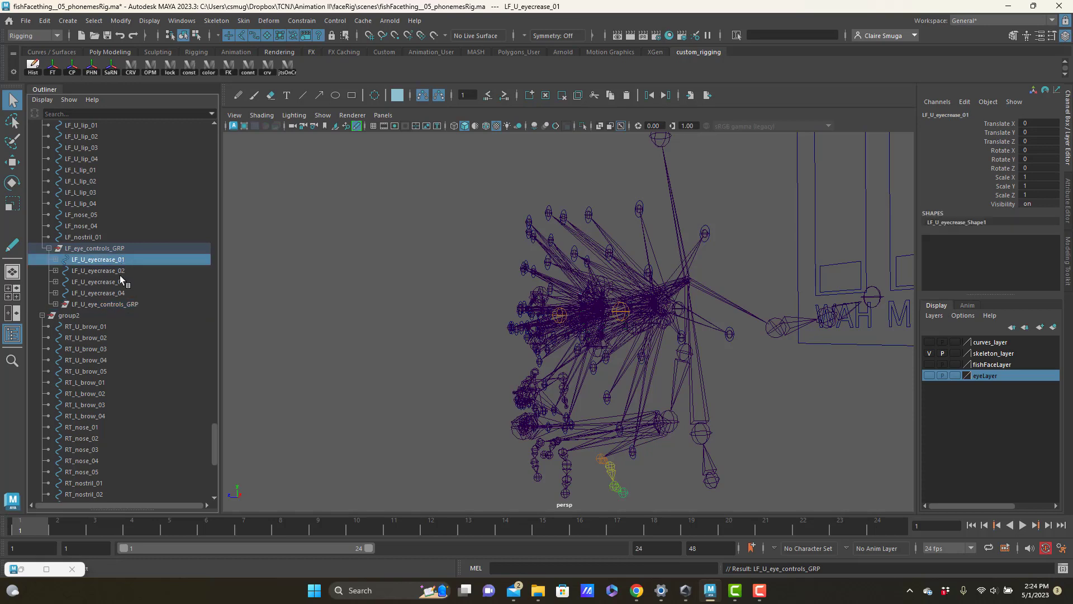
pyautogui.keyDown('shift'); pyautogui.click(116, 289); pyautogui.keyUp('shift')
pyautogui.hotkey('ctrl', 'g')
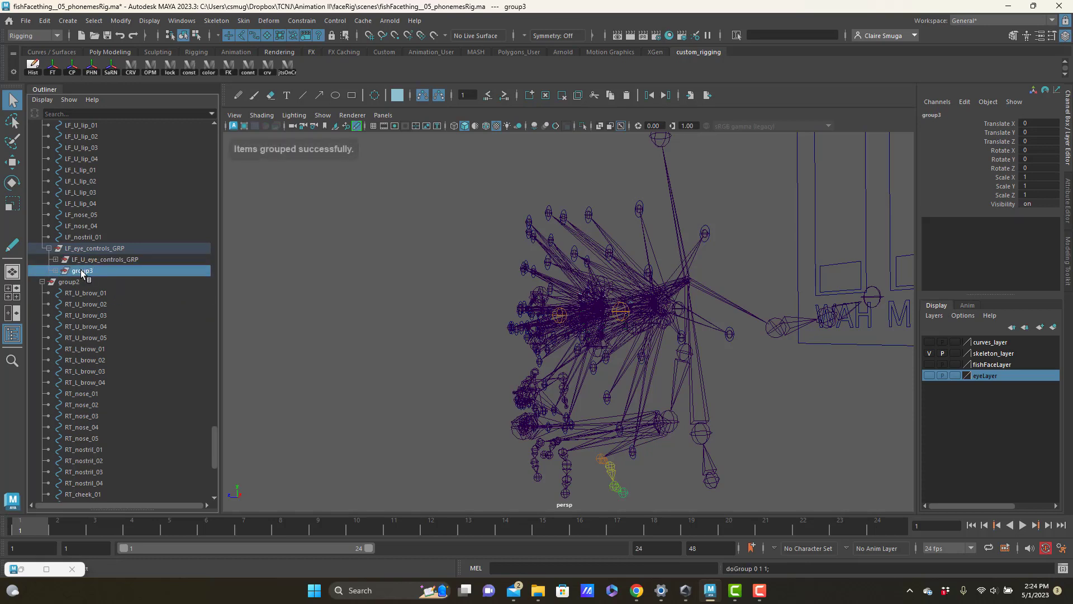
pyautogui.doubleClick(81, 271)
pyautogui.write('LF')
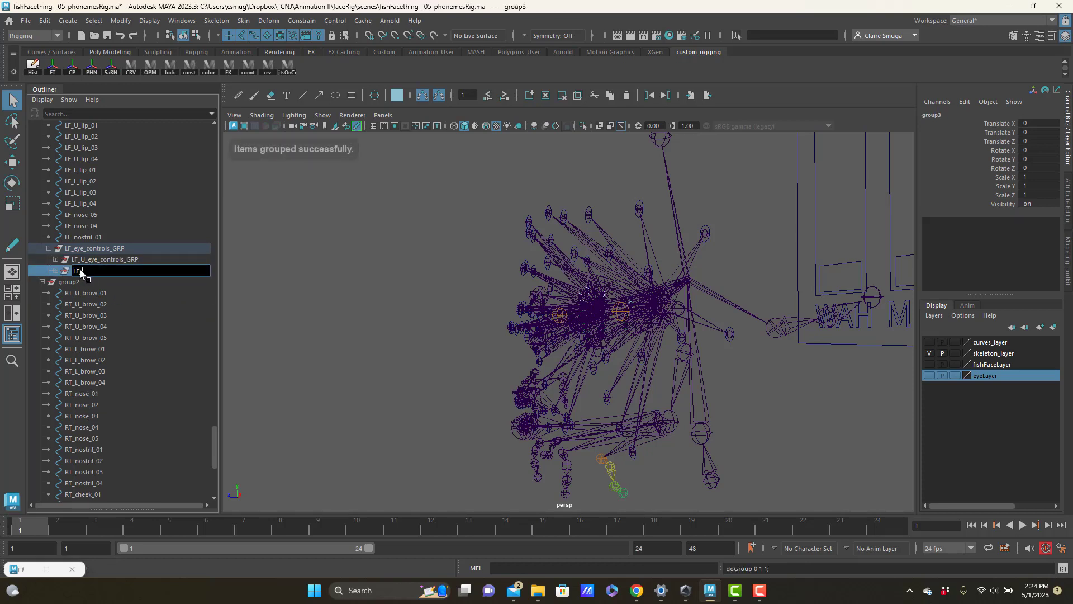
pyautogui.write('_L_ey')
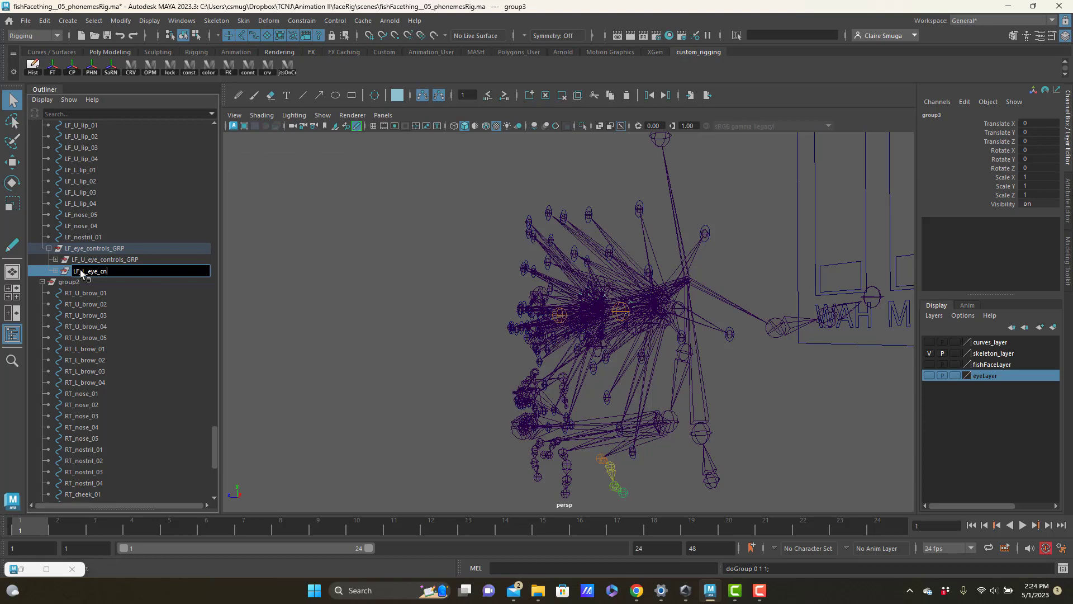
pyautogui.write('e_controls_GRP')
pyautogui.press('Return')
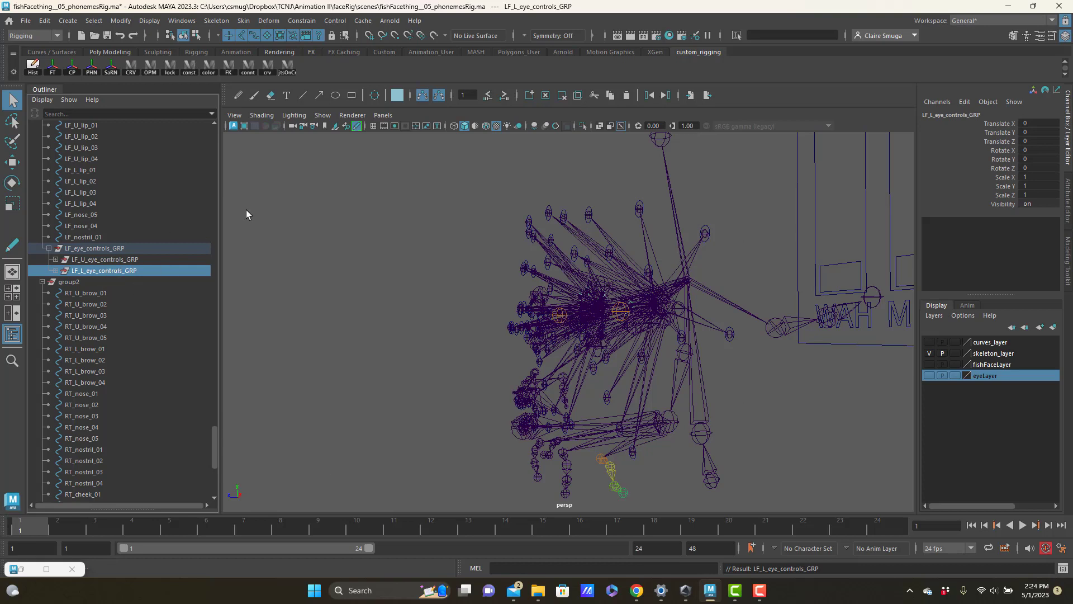
# Center the pivots of LF_eye_controls_GRP and its two subgroups, and leave LF_U_eye_controls_GRP selected
pyautogui.click(116, 249)
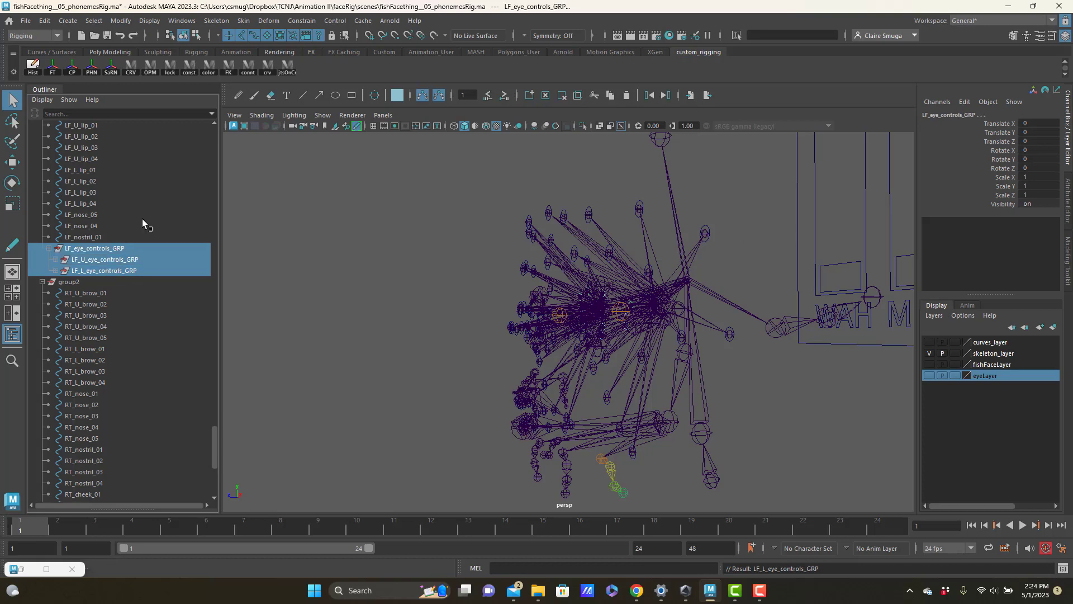
pyautogui.click(71, 67)
pyautogui.click(100, 260)
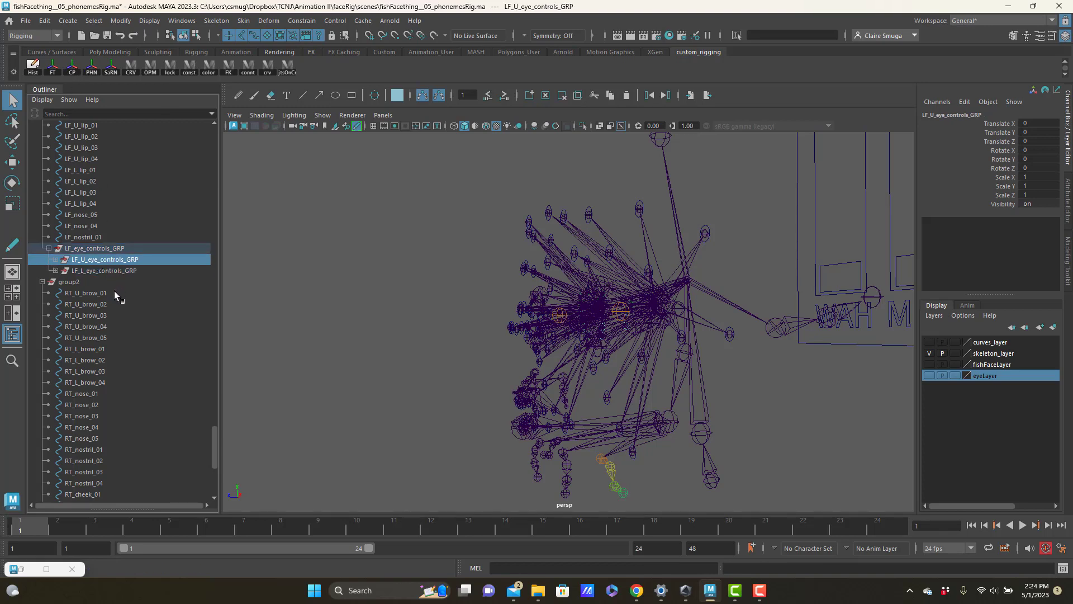
# Expand RT_eye_controls_GRP and collapse each of its eight lower and upper eyecrease controls to hide the eyelid curves
pyautogui.scroll(-7, 114, 291)
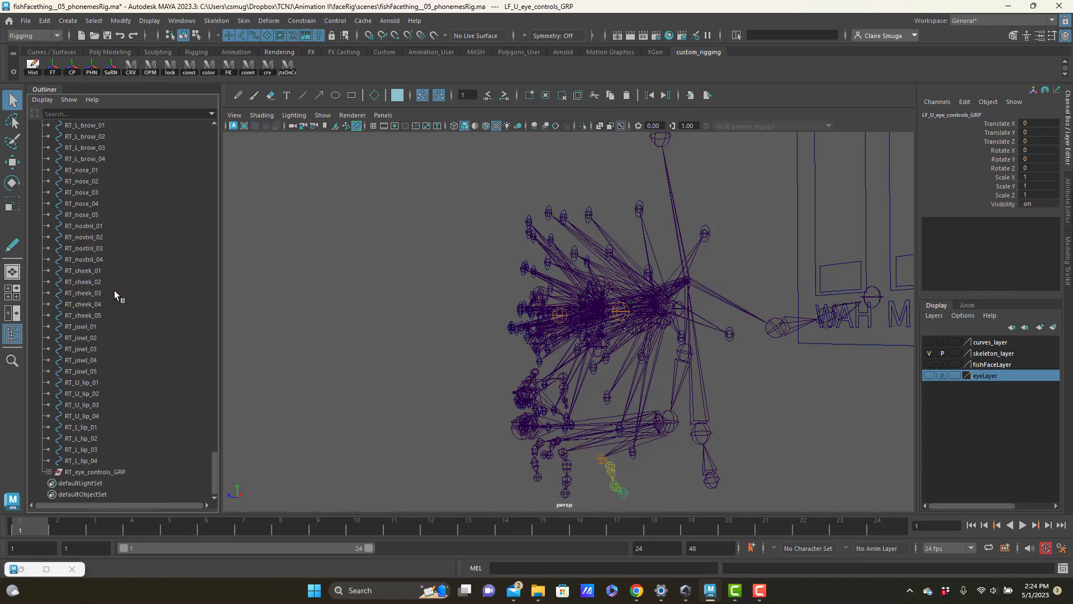
pyautogui.click(49, 472)
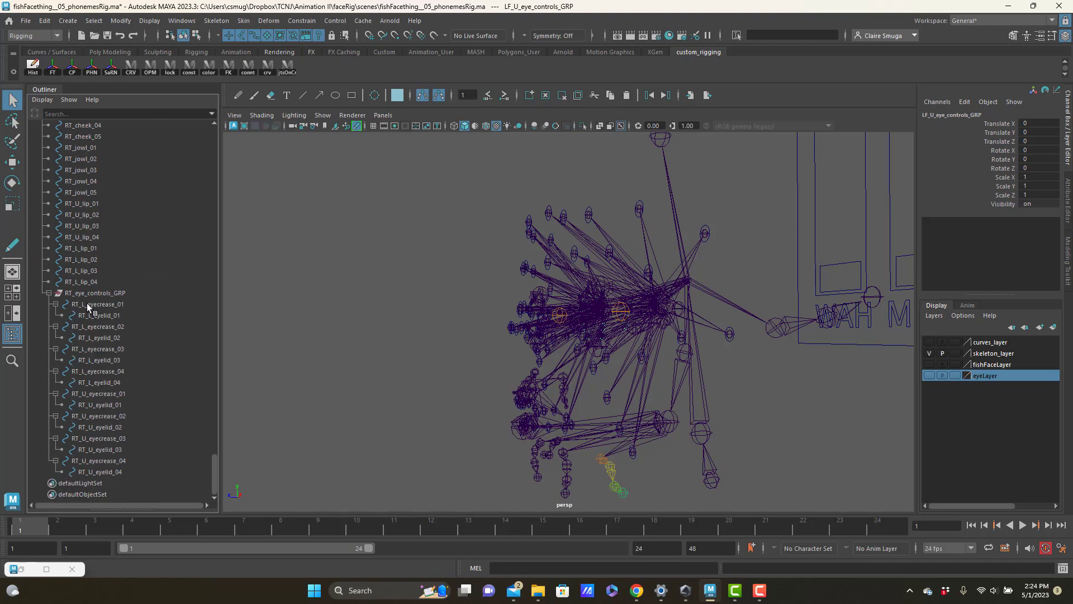
pyautogui.click(55, 304)
pyautogui.click(56, 327)
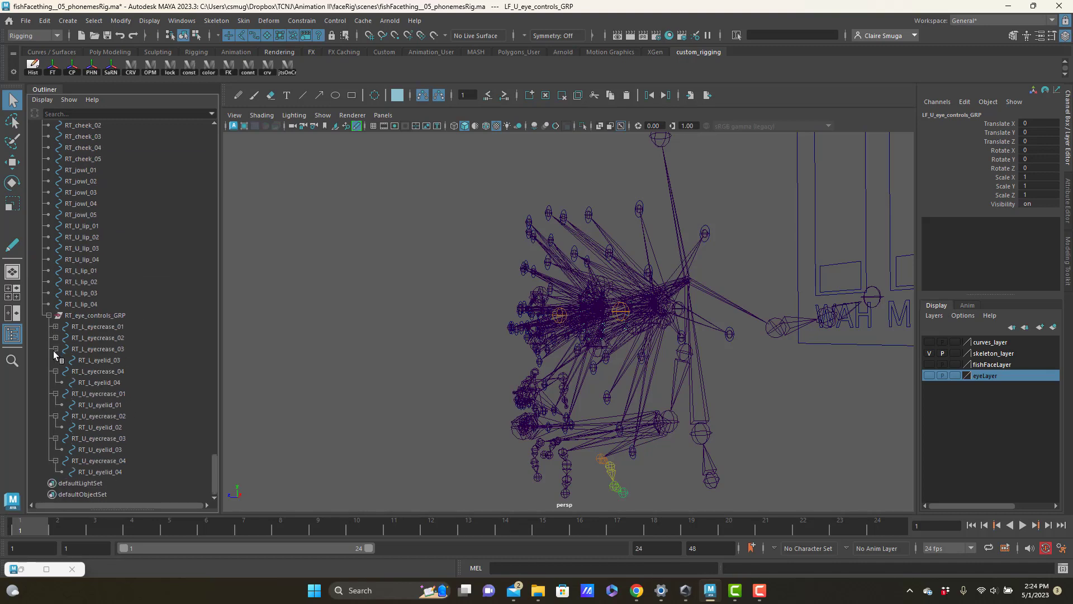
pyautogui.click(56, 350)
pyautogui.click(56, 382)
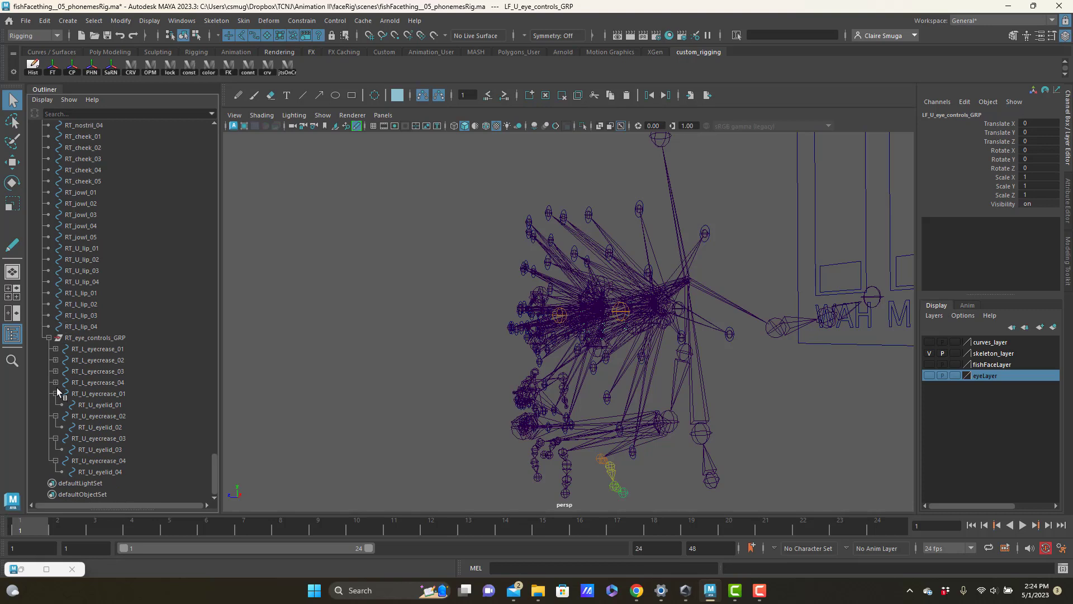
pyautogui.click(56, 394)
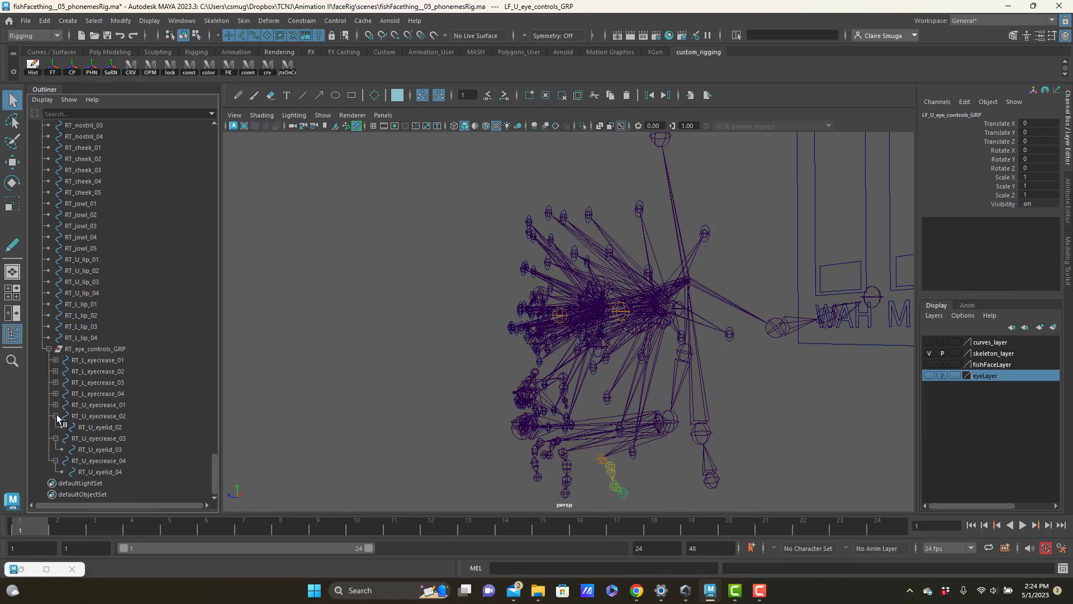
pyautogui.click(56, 417)
pyautogui.click(56, 438)
pyautogui.click(55, 460)
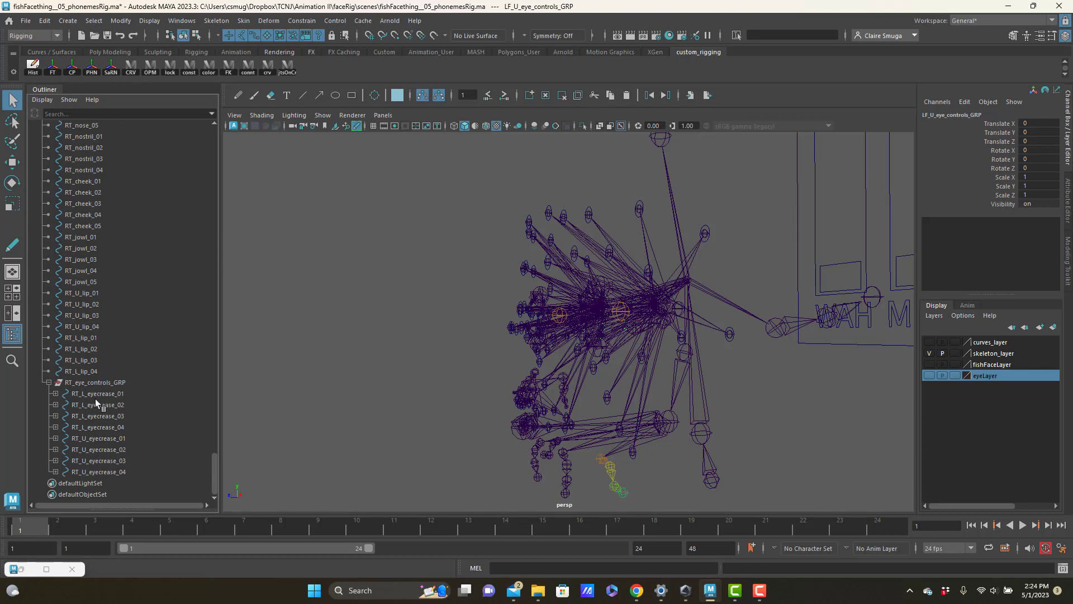
# Group RT_L_eyecrease_01 through RT_L_eyecrease_04 inside RT_eye_controls_GRP and name the new group RT_L_eye_controls_GRP
pyautogui.click(95, 395)
pyautogui.keyDown('shift'); pyautogui.click(106, 428); pyautogui.keyUp('shift')
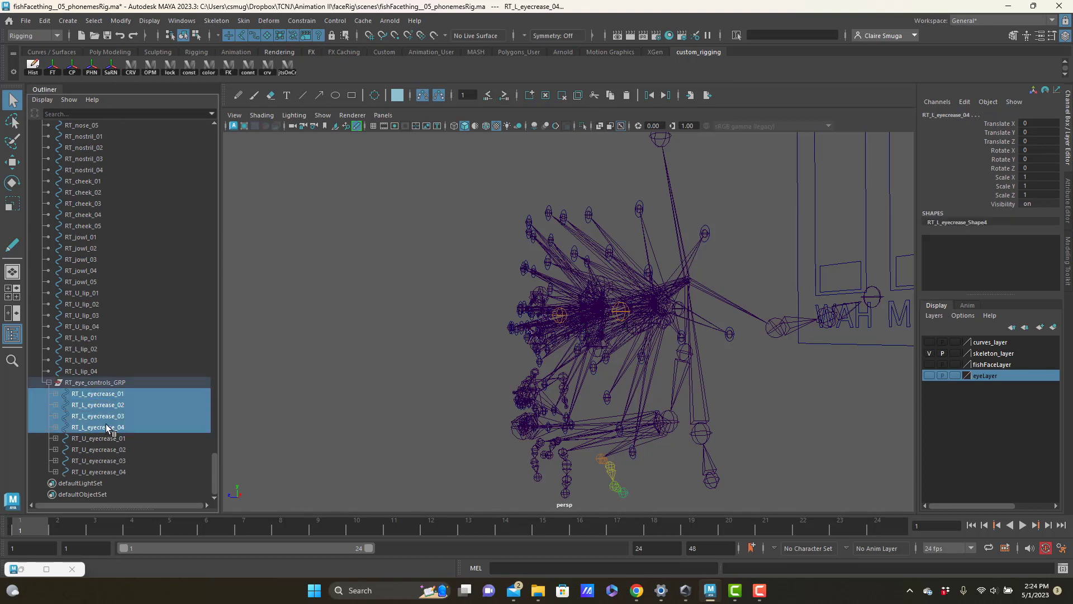
pyautogui.hotkey('ctrl', 'g')
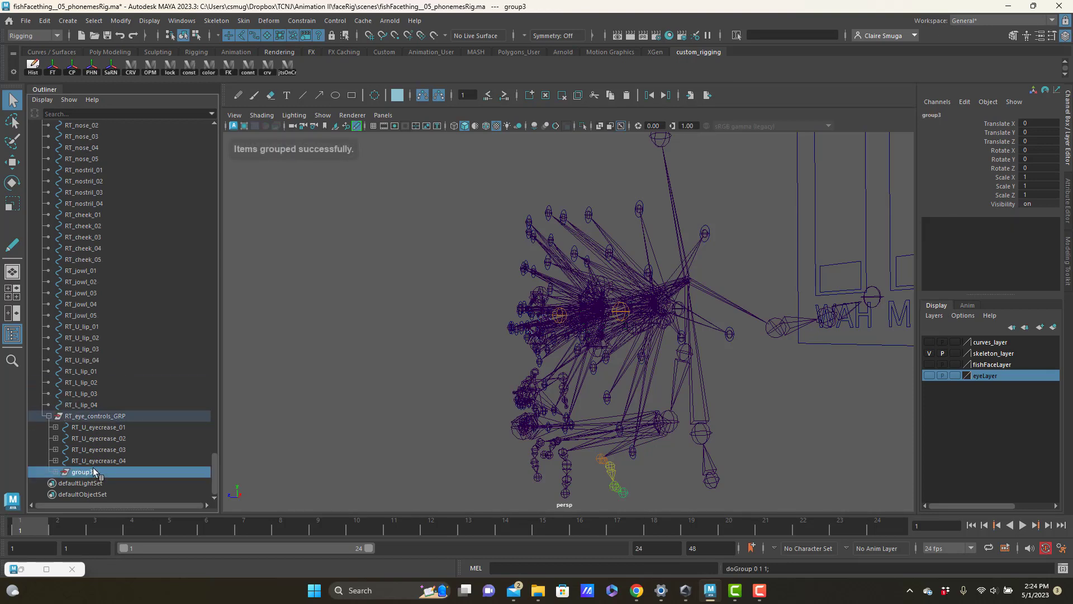
pyautogui.doubleClick(90, 472)
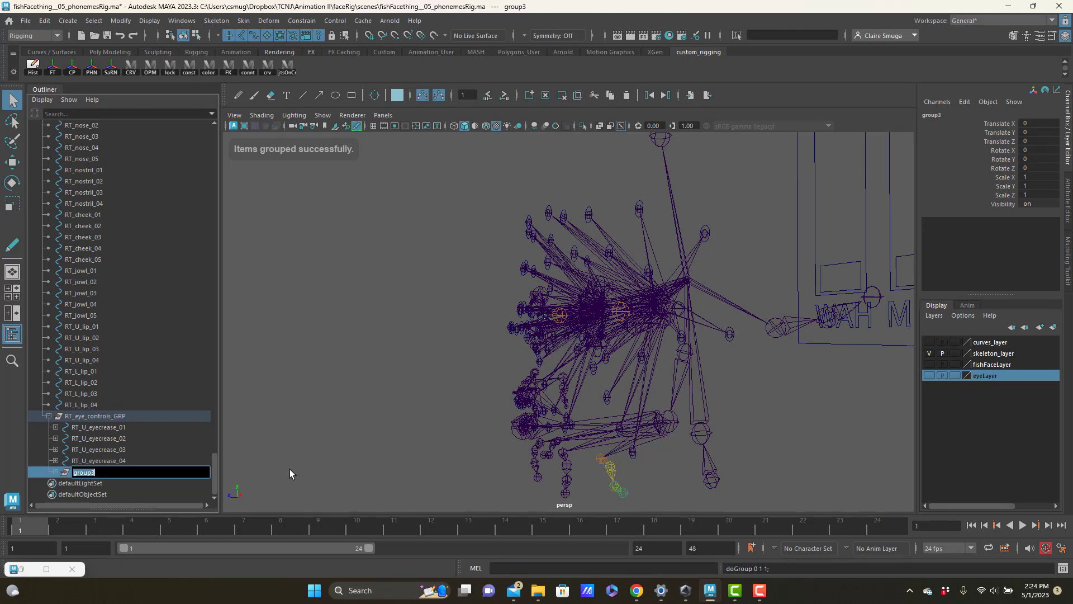
pyautogui.write('RT_L_eye')
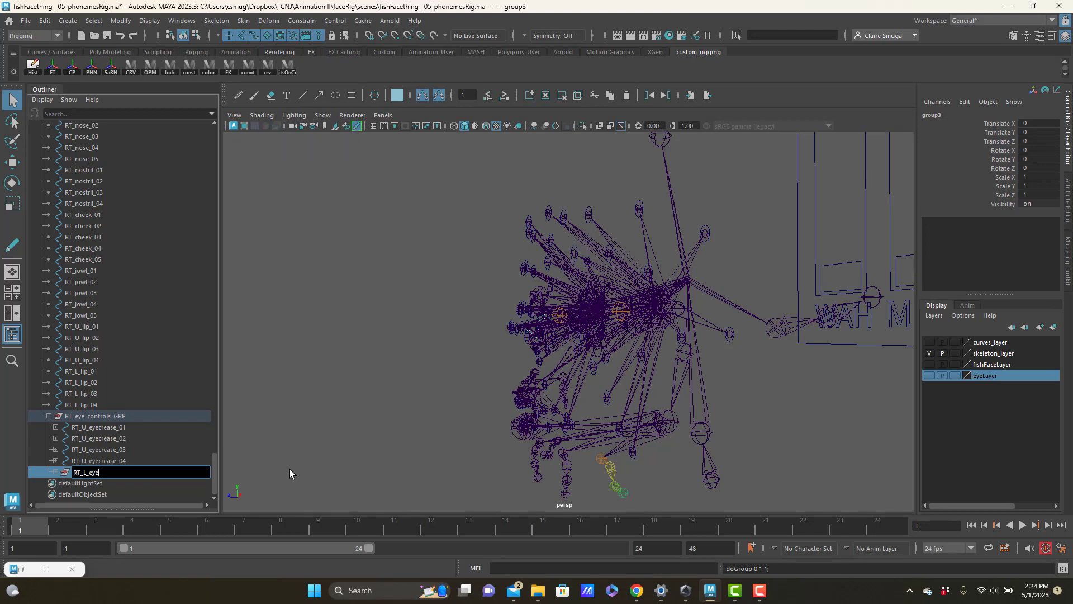
pyautogui.write('_controls_GRP')
pyautogui.press('Return')
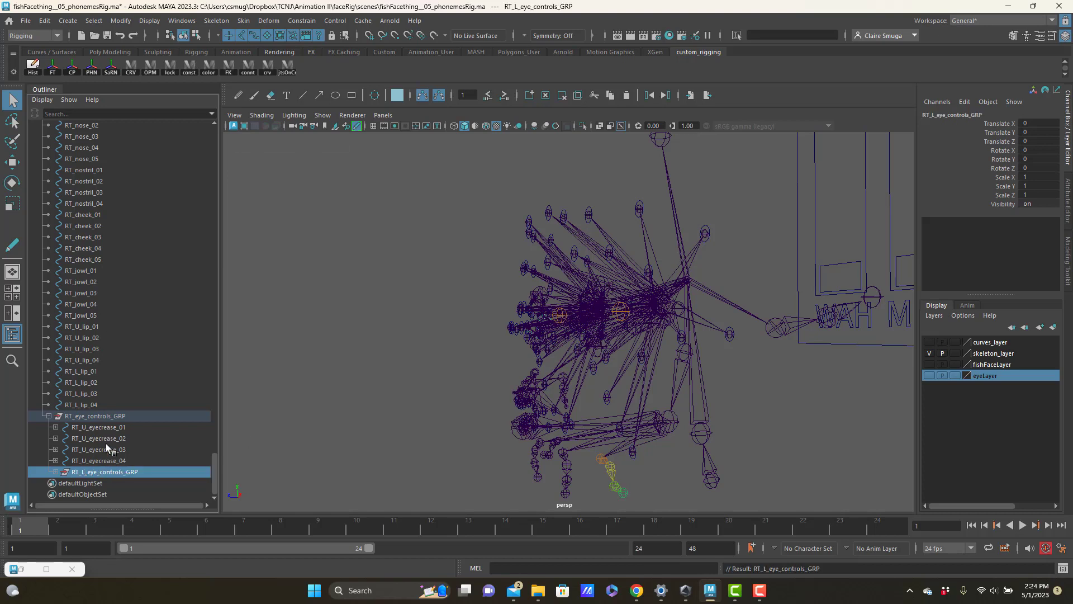
# Group RT_U_eyecrease_01 through RT_U_eyecrease_04 inside RT_eye_controls_GRP and name the new group RT_U_eye_controls_GRP
pyautogui.click(112, 458)
pyautogui.keyDown('shift'); pyautogui.click(112, 428); pyautogui.keyUp('shift')
pyautogui.hotkey('ctrl', 'g')
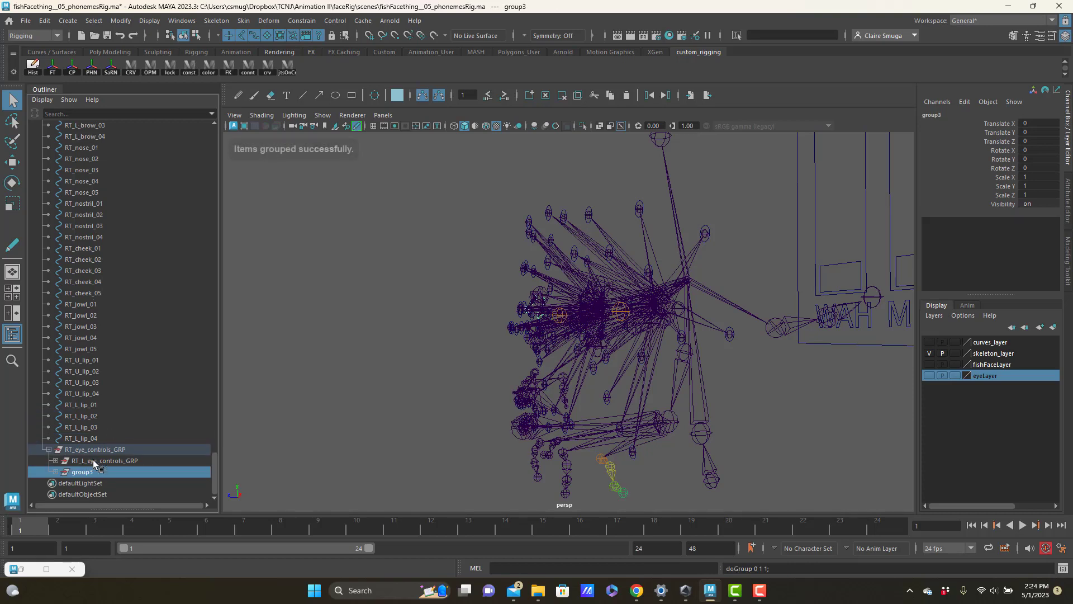
pyautogui.doubleClick(84, 472)
pyautogui.write('RT')
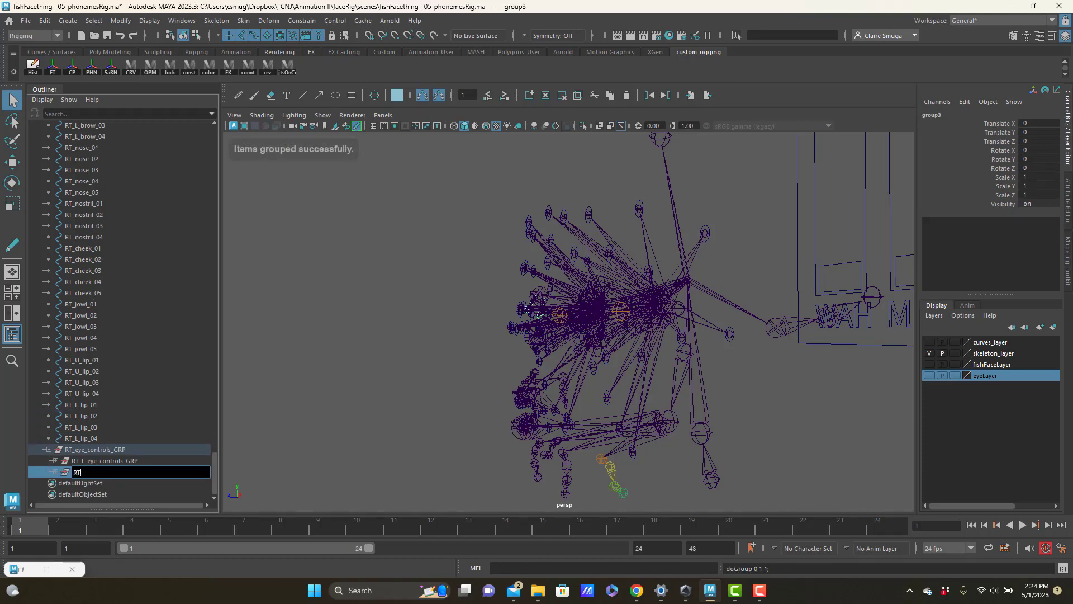
pyautogui.write('_U_eye_controls_GRP')
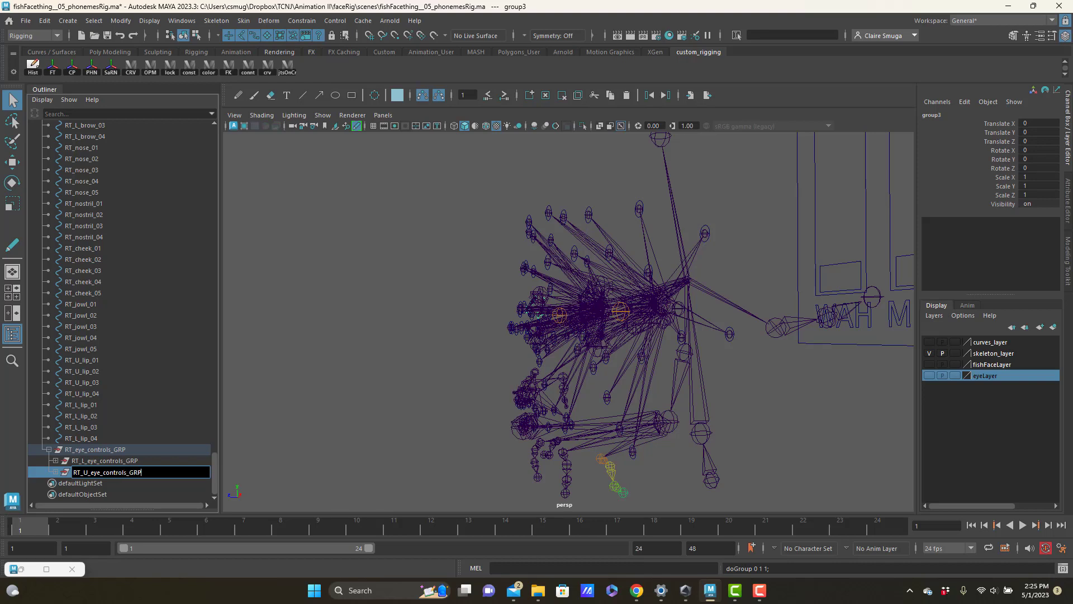
pyautogui.press('Return')
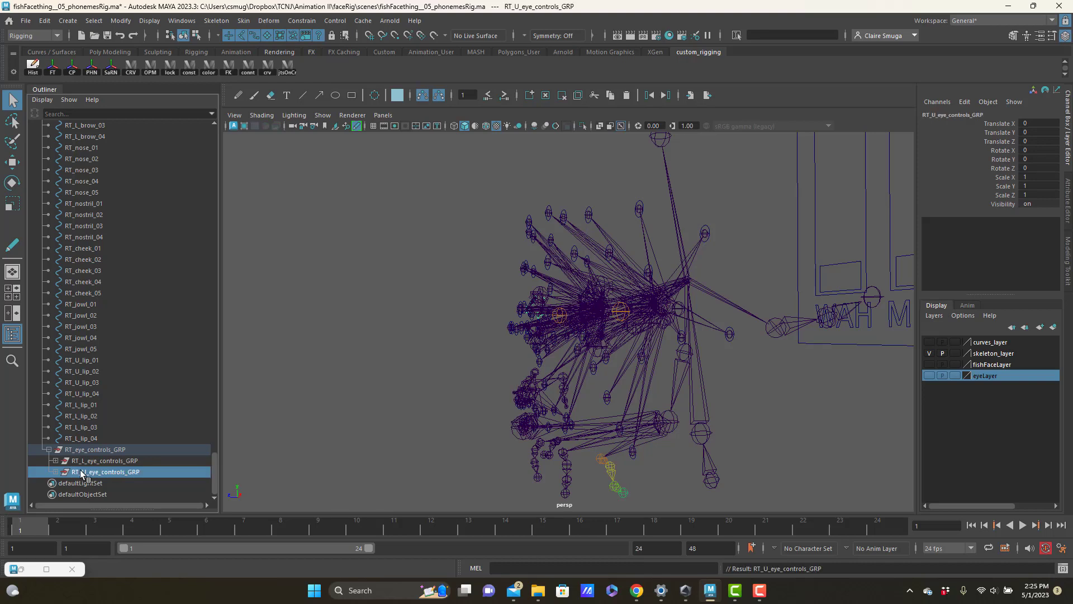
# Center the pivots of RT_eye_controls_GRP and its two subgroups, and clear the selection
pyautogui.click(94, 479)
pyautogui.click(99, 471)
pyautogui.keyDown('shift'); pyautogui.click(101, 450); pyautogui.keyUp('shift')
pyautogui.click(76, 68)
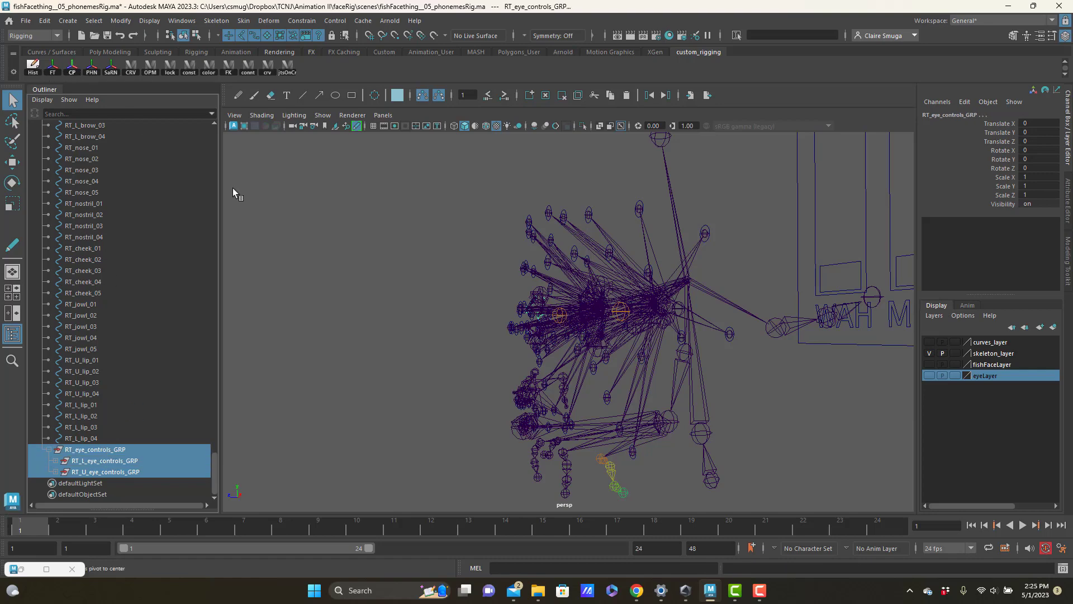
pyautogui.click(395, 323)
# Show fishFaceLayer and hide skeleton_layer so the head mesh displays without the joints
pyautogui.keyDown('alt'); pyautogui.moveTo(453, 287); pyautogui.dragTo(522, 292); pyautogui.keyUp('alt')
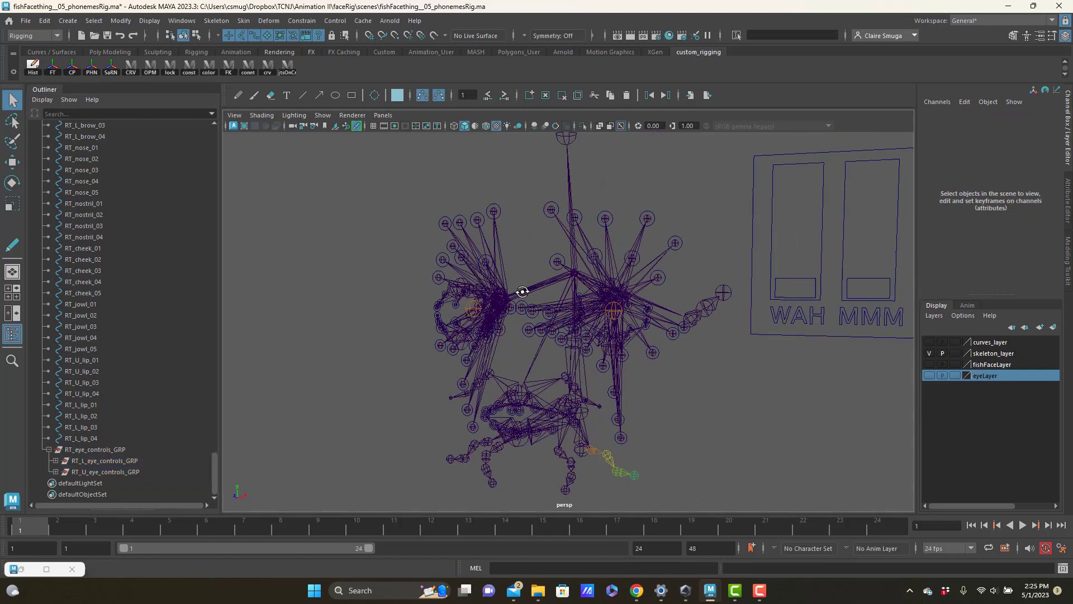
pyautogui.click(930, 365)
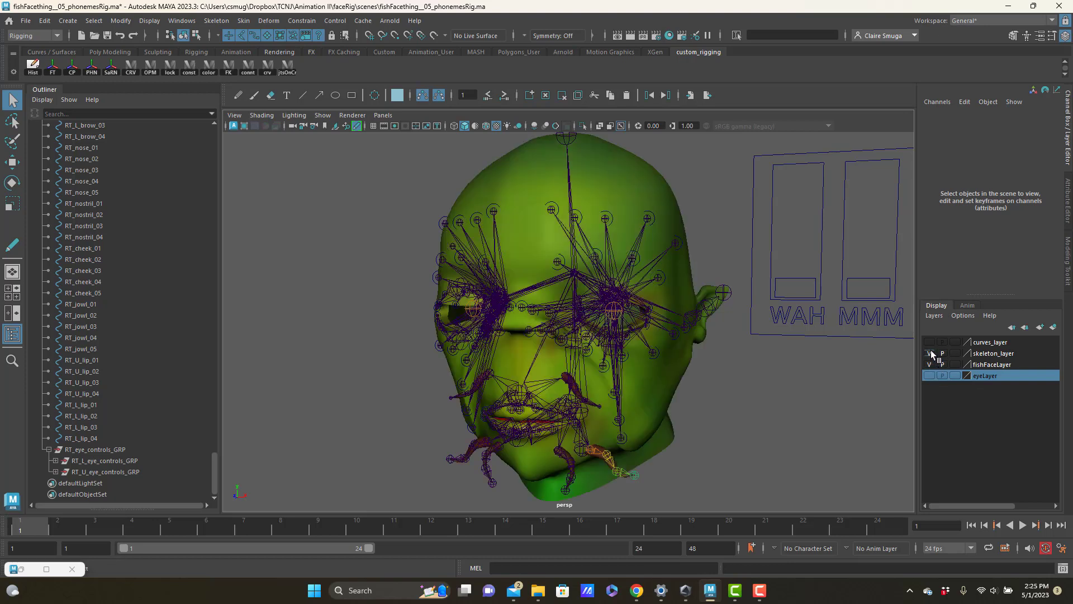
pyautogui.click(930, 353)
# Test the LF_U_brow_03 control by moving it up and toward the middle of the forehead, and undo the move
pyautogui.click(609, 214)
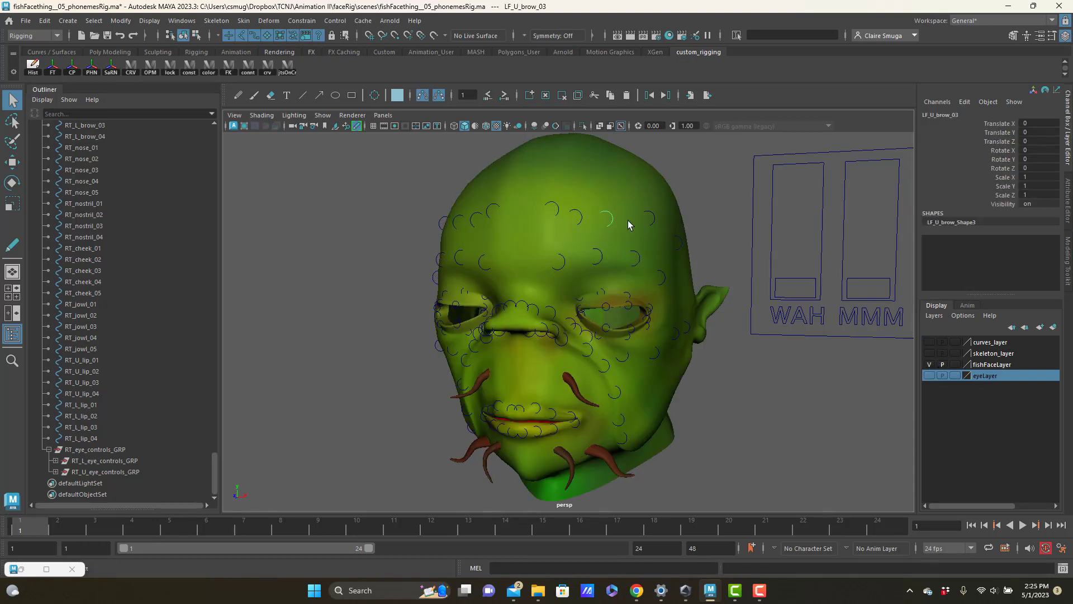
pyautogui.press('w')
pyautogui.moveTo(606, 219); pyautogui.dragTo(557, 192)
pyautogui.hotkey('ctrl', 'z')
pyautogui.click(578, 211)
pyautogui.hotkey('ctrl', 'z')
# Test the LF_L_brow_03 control by moving it down toward the eye, and undo the move
pyautogui.click(634, 260)
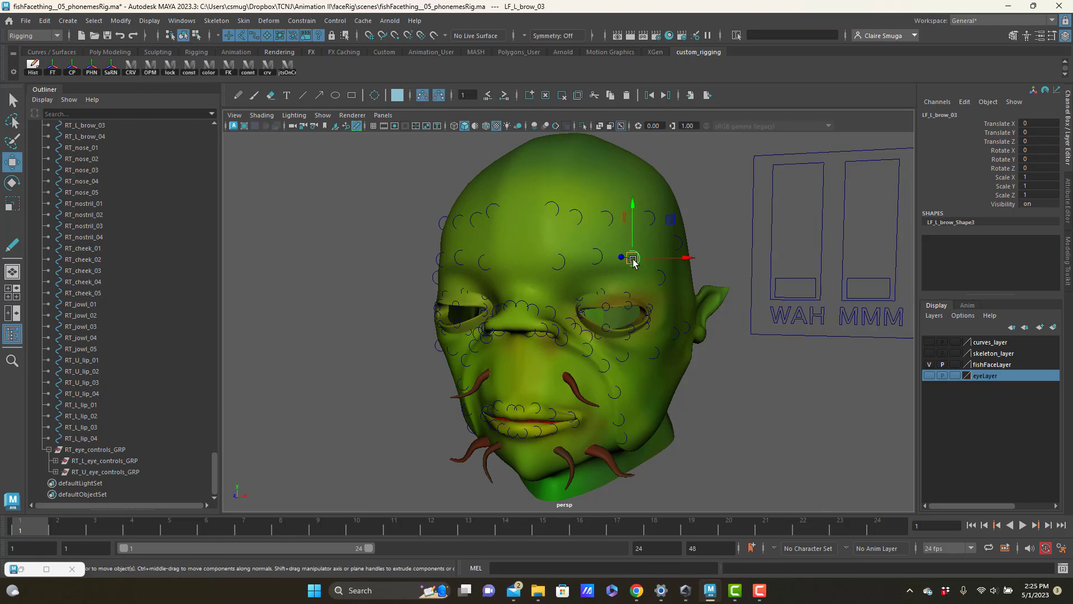
pyautogui.moveTo(634, 261); pyautogui.dragTo(636, 306)
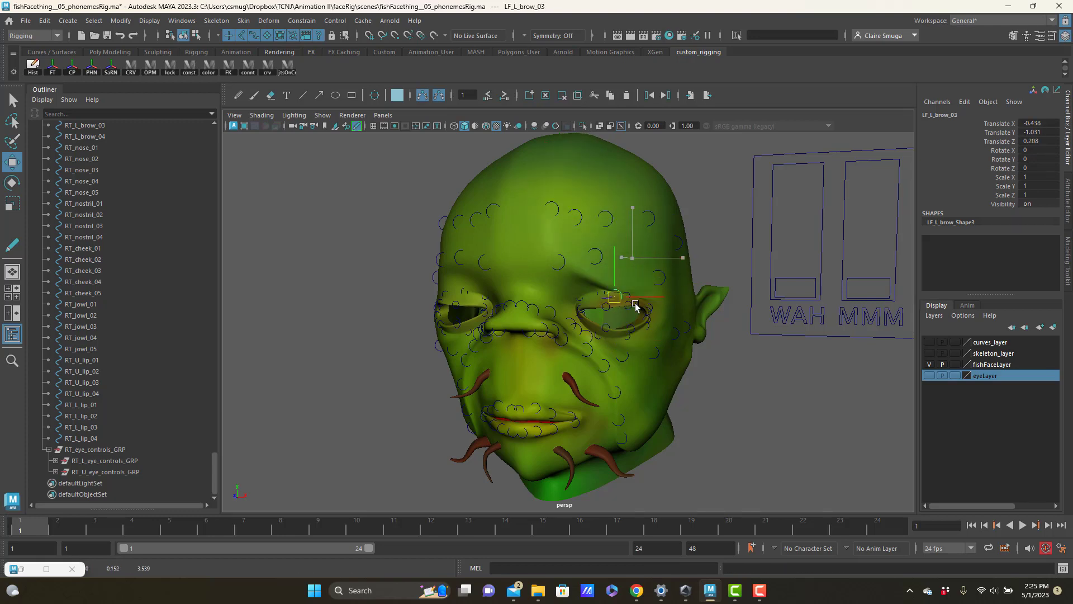
pyautogui.hotkey('ctrl', 'z')
# Test a control on the character's lower left cheek by moving it up and outward, and undo the move
pyautogui.keyDown('alt'); pyautogui.moveTo(720, 336); pyautogui.dragTo(695, 331); pyautogui.keyUp('alt')
pyautogui.click(620, 394)
pyautogui.moveTo(621, 395); pyautogui.dragTo(693, 335)
pyautogui.hotkey('ctrl', 'z')
# Raise WAH_slider to a Translate Y of about 2.57 and check the mouth shape from the side
pyautogui.scroll(-2, 643, 360)
pyautogui.click(730, 295)
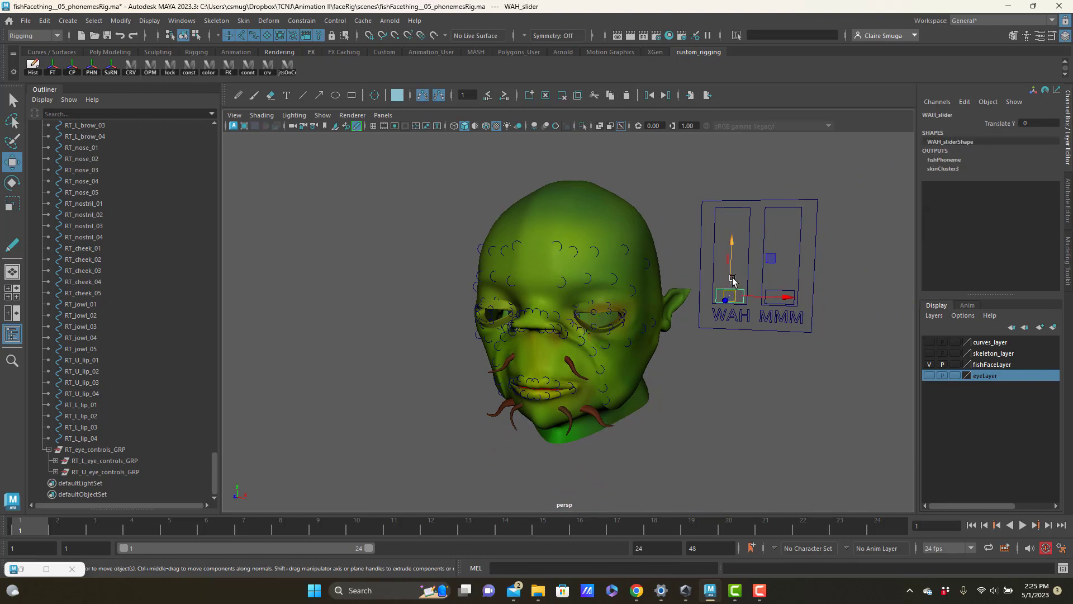
pyautogui.moveTo(733, 280); pyautogui.dragTo(732, 223)
pyautogui.keyDown('alt'); pyautogui.moveTo(611, 359); pyautogui.dragTo(575, 386); pyautogui.keyUp('alt')
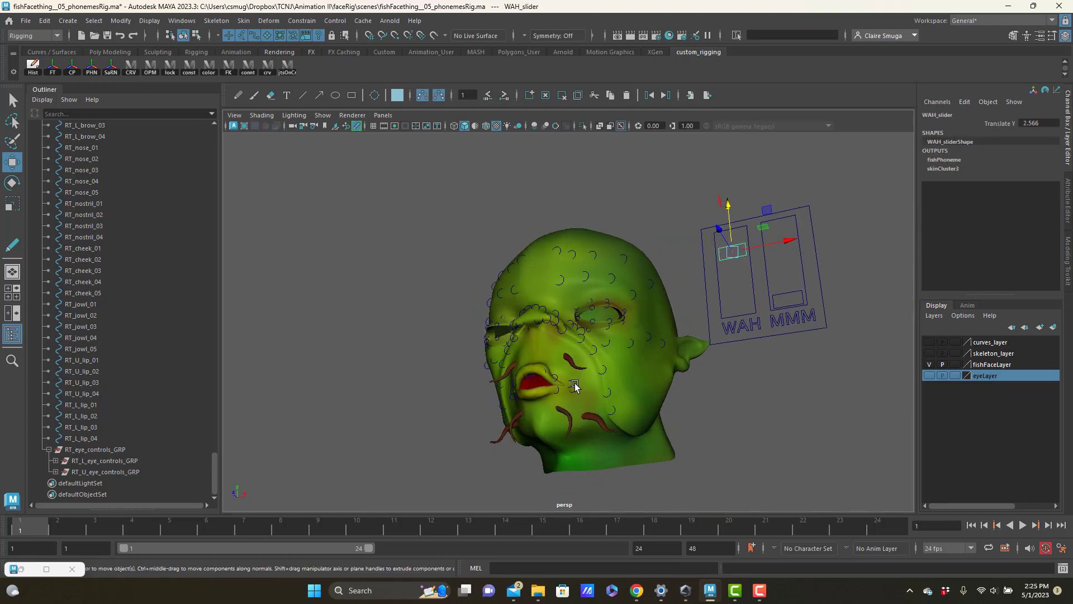
# Test the LF_L_lip_04 control by moving it up about 0.52 on Y, and undo the move
pyautogui.click(572, 385)
pyautogui.press('q')
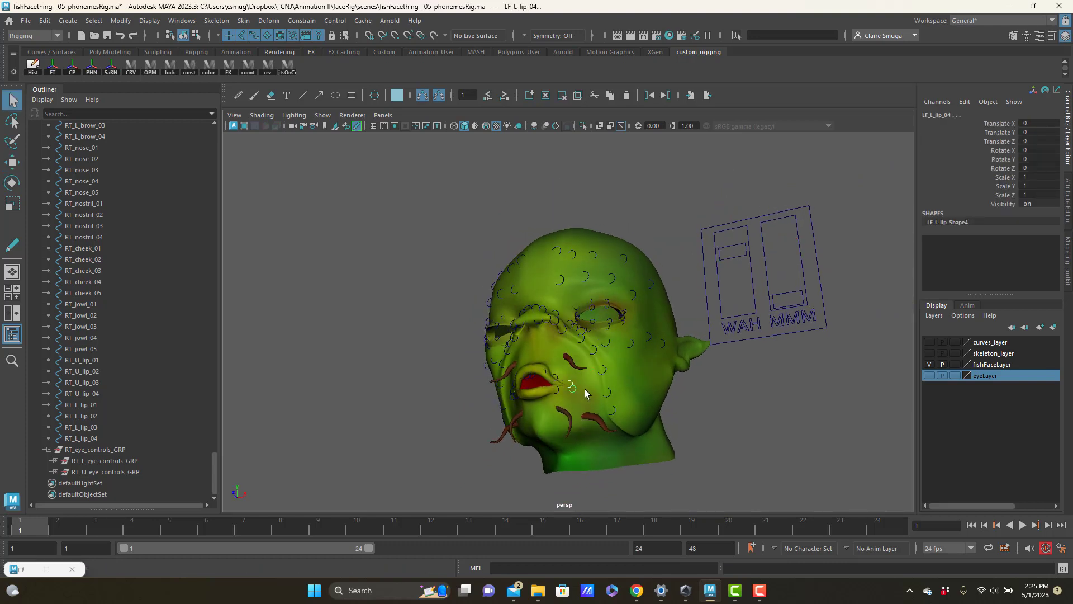
pyautogui.press('w')
pyautogui.moveTo(572, 344); pyautogui.dragTo(565, 331)
pyautogui.press('e')
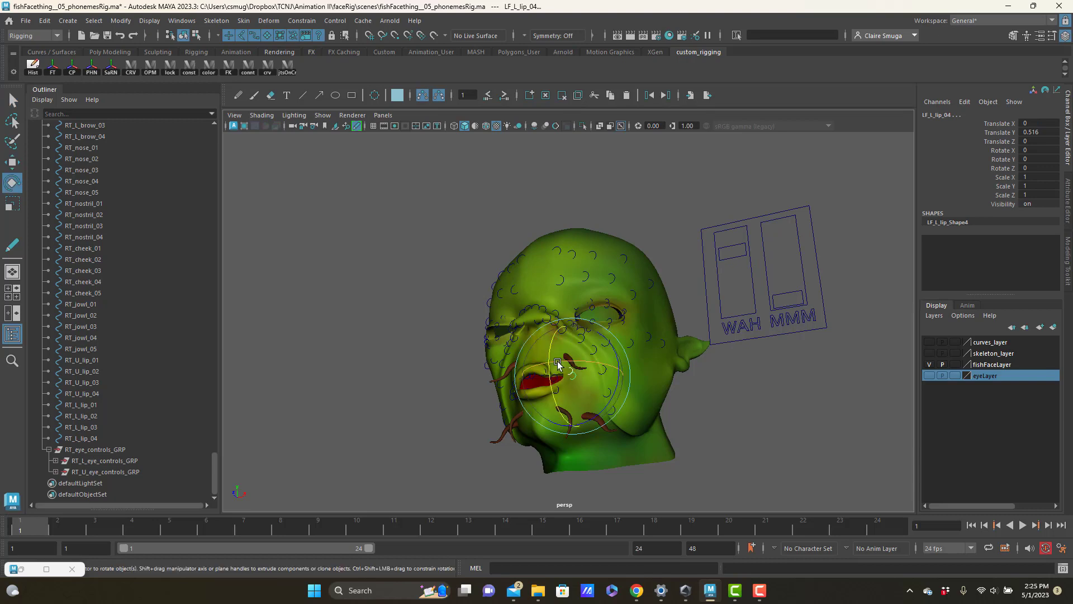
pyautogui.hotkey('ctrl', 'z')
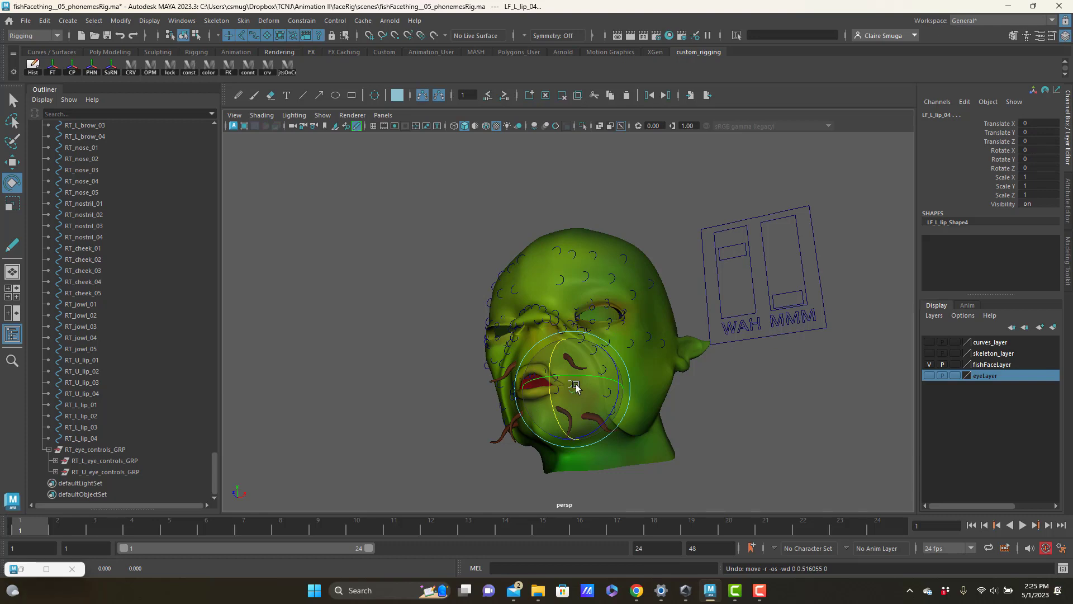
# Set soft selection to Object mode for LF_L_lip_04 and adjust its falloff radius to reach neighboring lip controls
pyautogui.keyDown('ctrl'); pyautogui.keyDown('shift'); pyautogui.moveTo(576, 385); pyautogui.dragTo(576, 418, button='right'); pyautogui.keyUp('shift'); pyautogui.keyUp('ctrl')
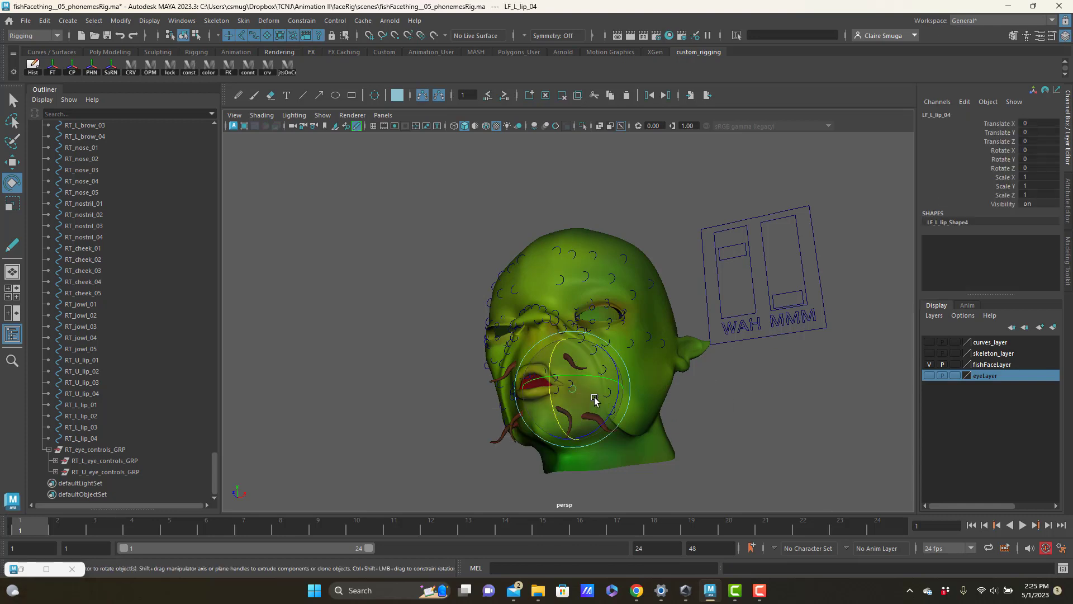
pyautogui.press('b')
pyautogui.moveTo(585, 390); pyautogui.dragTo(628, 396)
# Move LF_L_lip_04 with soft selection to about 0.53, 0.66, 0.13 and rotate it to about 22, 11, 4 degrees
pyautogui.press('w')
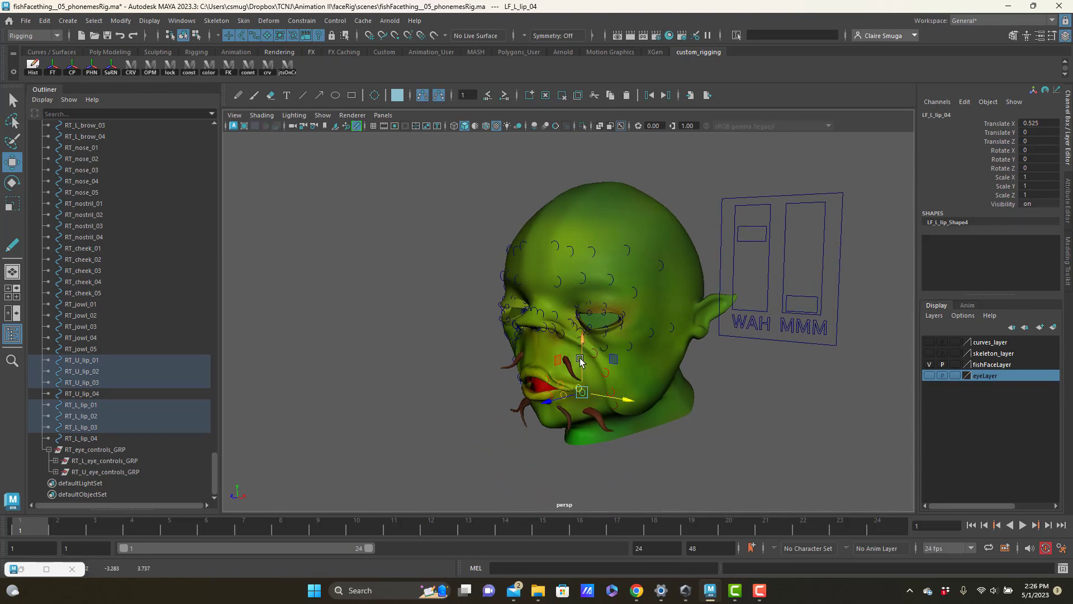
pyautogui.moveTo(582, 342); pyautogui.dragTo(591, 398)
pyautogui.press('e')
pyautogui.press('w')
pyautogui.moveTo(570, 338); pyautogui.dragTo(568, 326)
pyautogui.keyDown('alt'); pyautogui.moveTo(599, 377); pyautogui.dragTo(647, 375); pyautogui.keyUp('alt')
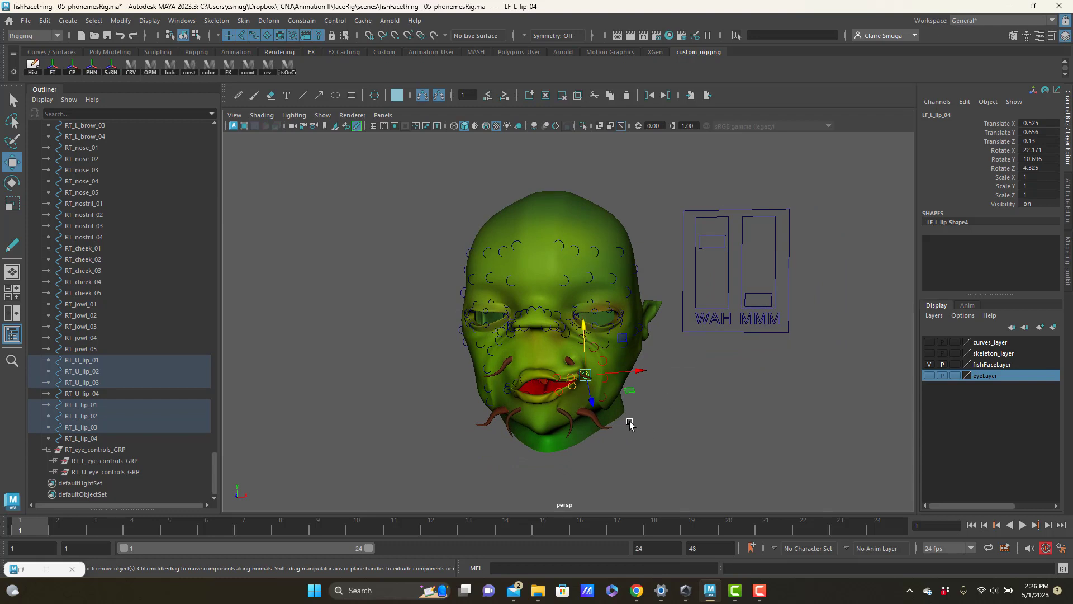
# Try resetting the lip controls by setting all Translate and Rotate values of LF_L_lip_04 to 0
pyautogui.moveTo(1039, 123); pyautogui.dragTo(1042, 166)
pyautogui.write('0')
pyautogui.press('Return')
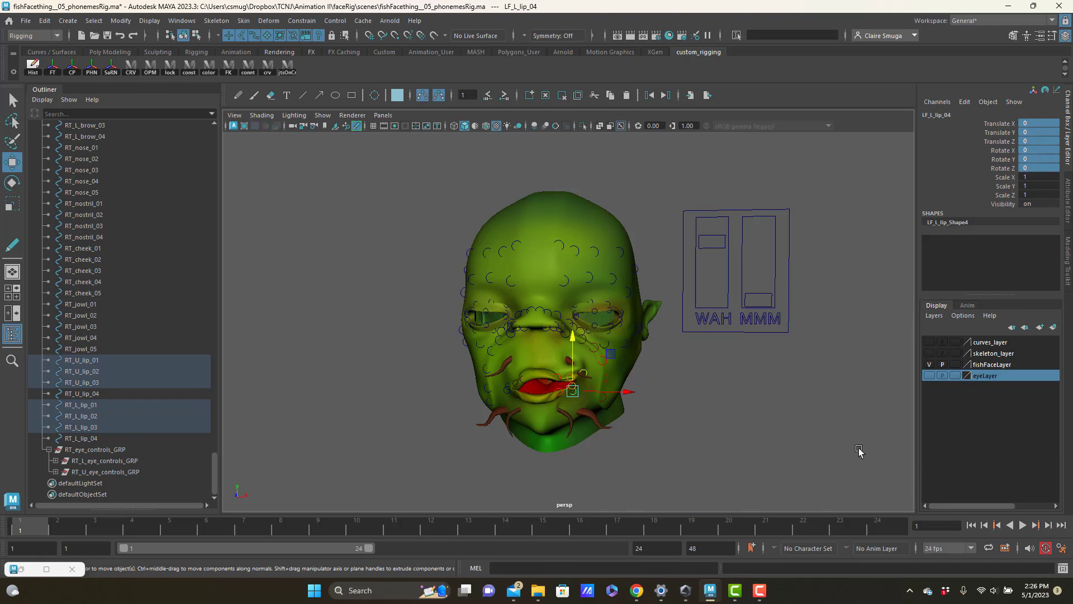
# Undo the zeroed values and all the soft-selected moves and rotations of the lip controls
pyautogui.hotkey('ctrl', 'z')
pyautogui.hotkey('ctrl', 'z')
pyautogui.hotkey('ctrl', 'z')
pyautogui.hotkey('ctrl', 'z')
pyautogui.hotkey('ctrl', 'z')
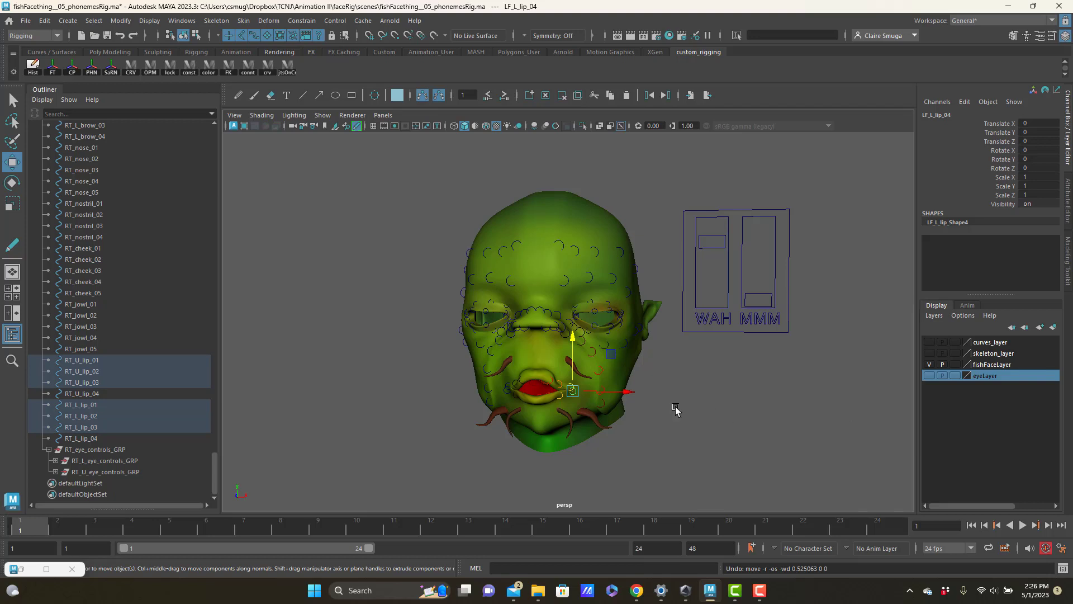
# Switch the soft selection mode from Object to Surface
pyautogui.click(589, 383)
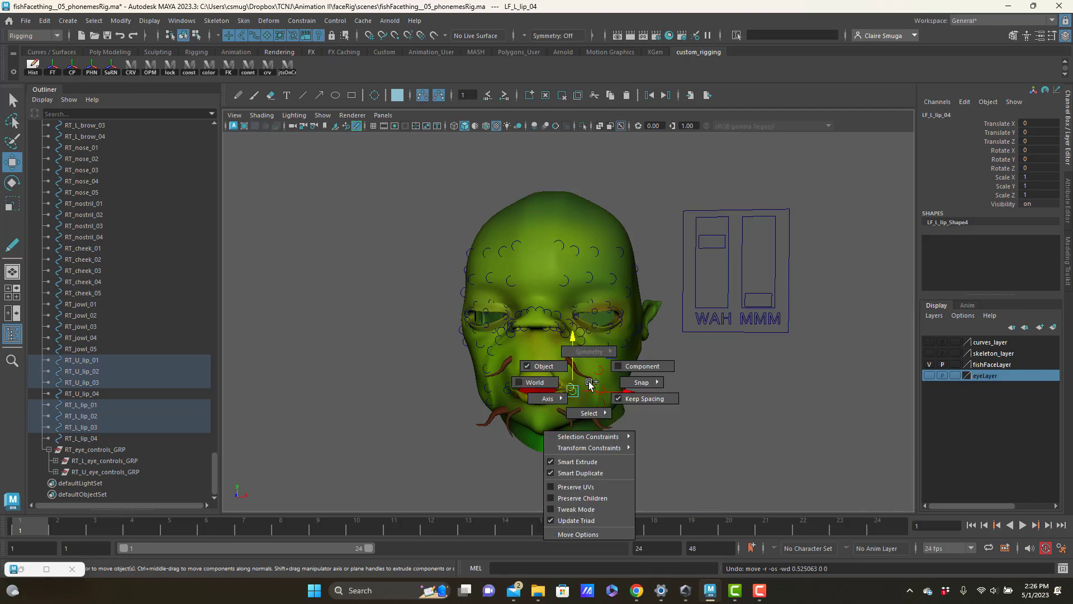
pyautogui.moveTo(589, 383); pyautogui.dragTo(596, 414)
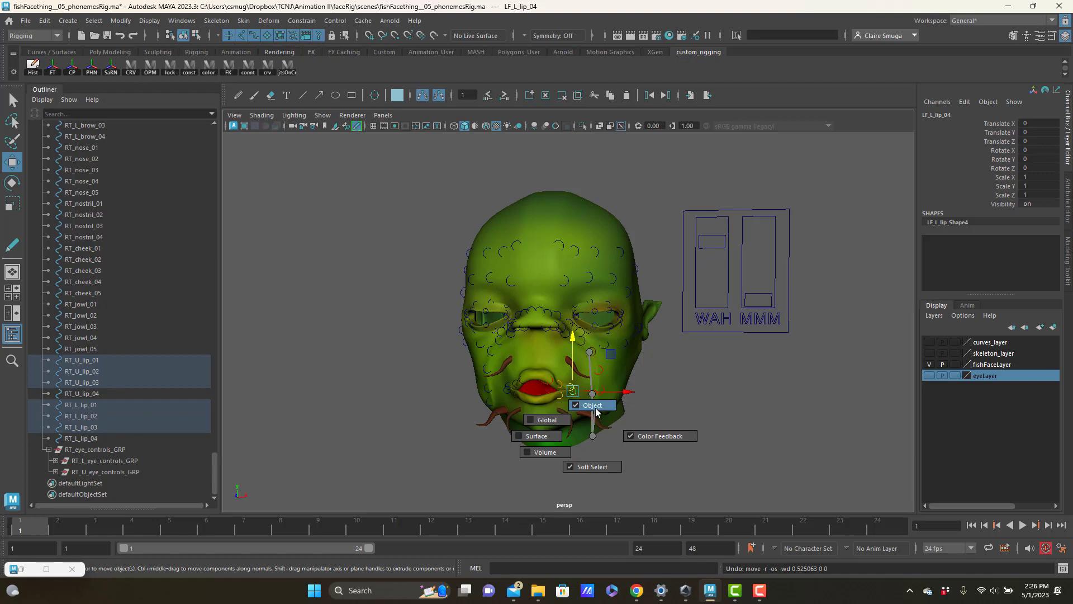
pyautogui.moveTo(595, 414); pyautogui.dragTo(591, 431)
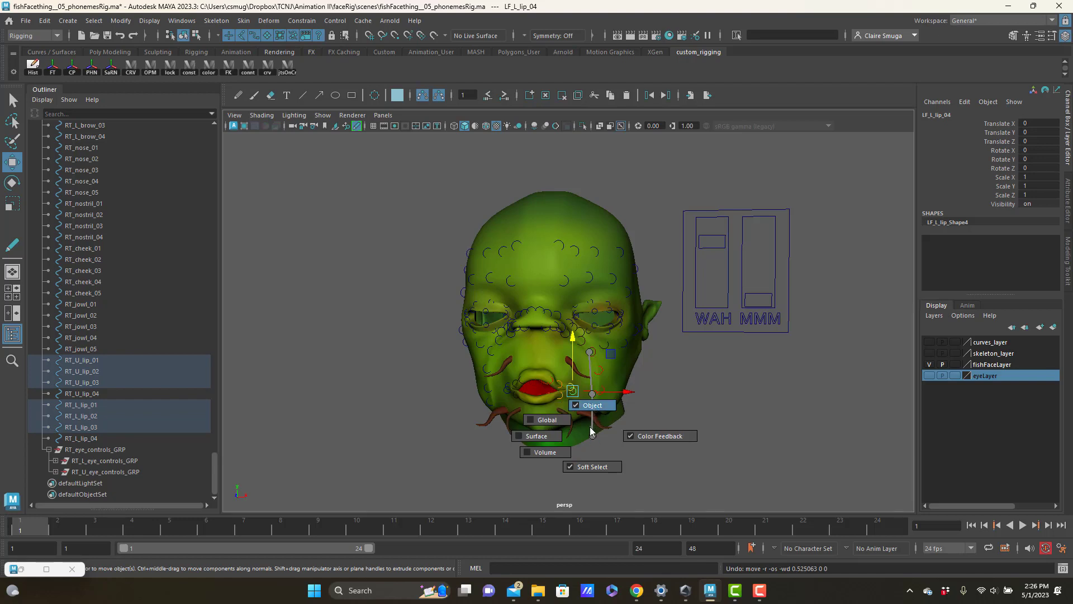
pyautogui.click(547, 437)
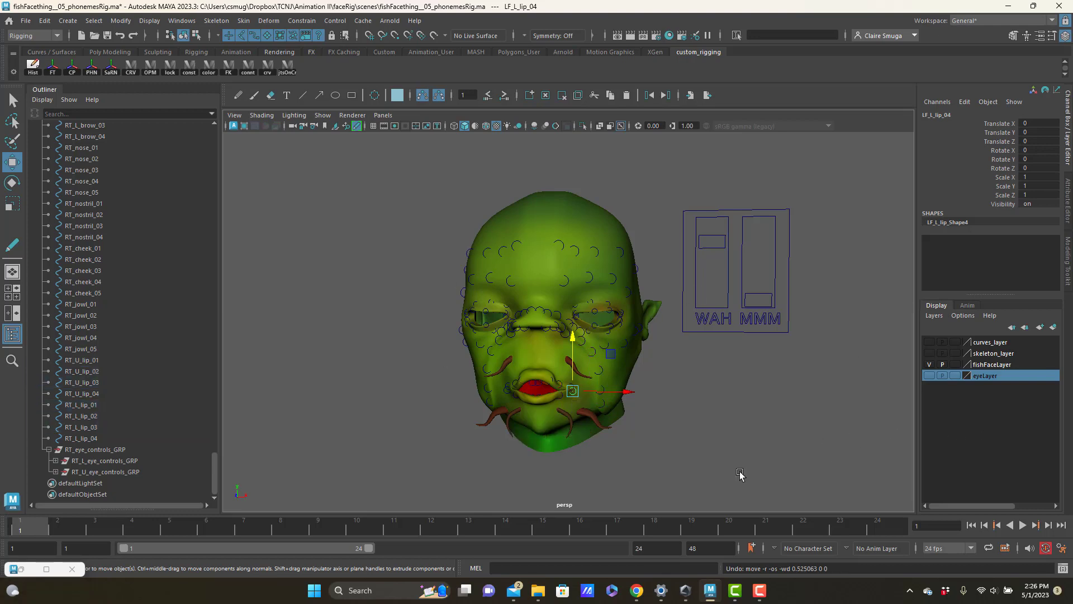
# Select LF_U_brow_02 to check its channel values, and return WAH_slider to a Translate Y of 0
pyautogui.click(579, 249)
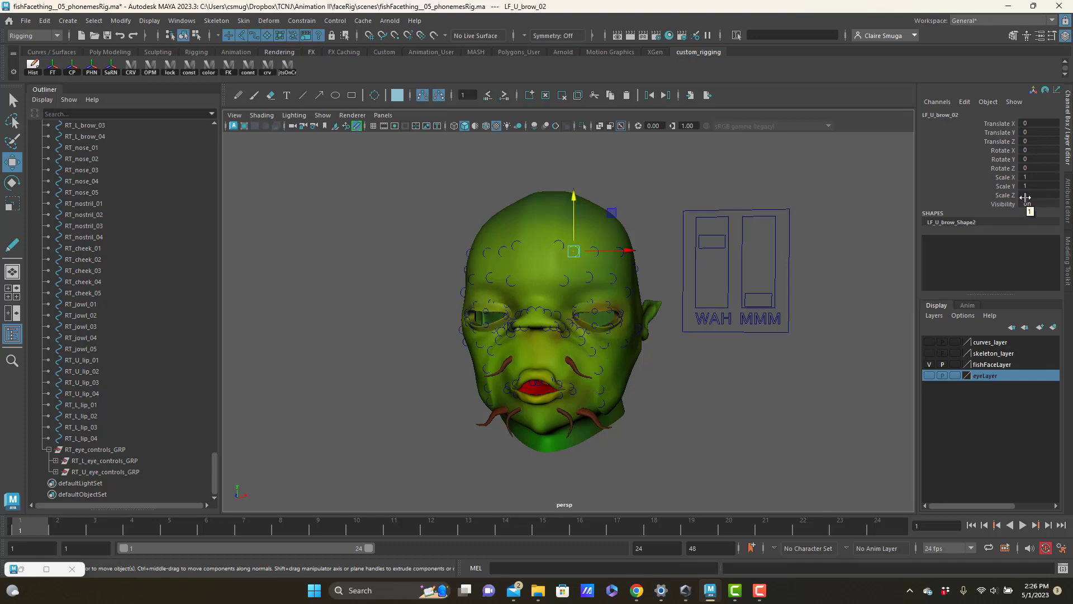
pyautogui.click(718, 237)
pyautogui.moveTo(714, 193); pyautogui.dragTo(723, 302)
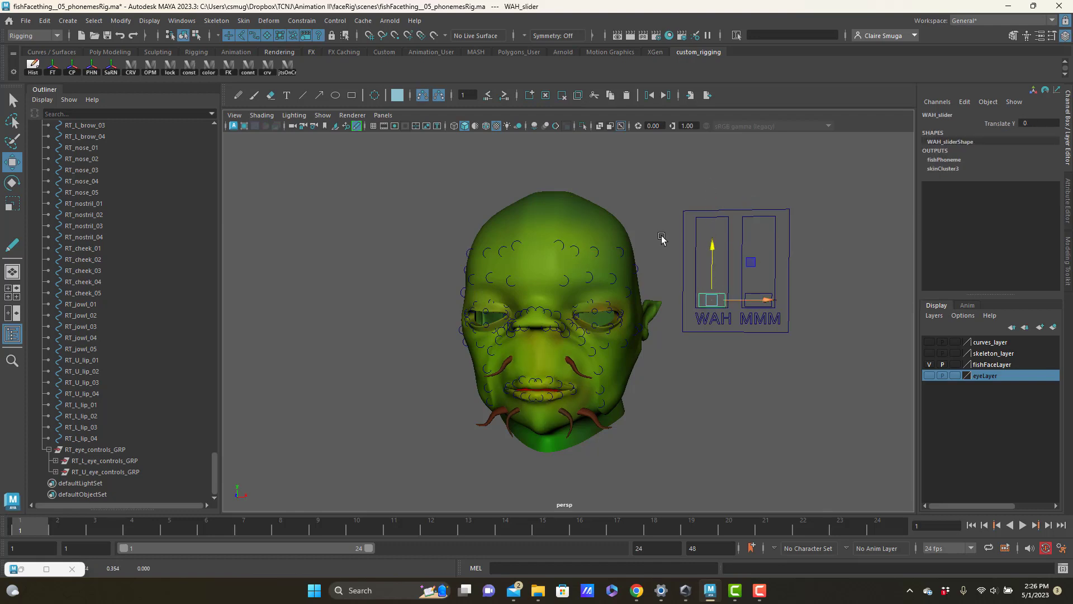